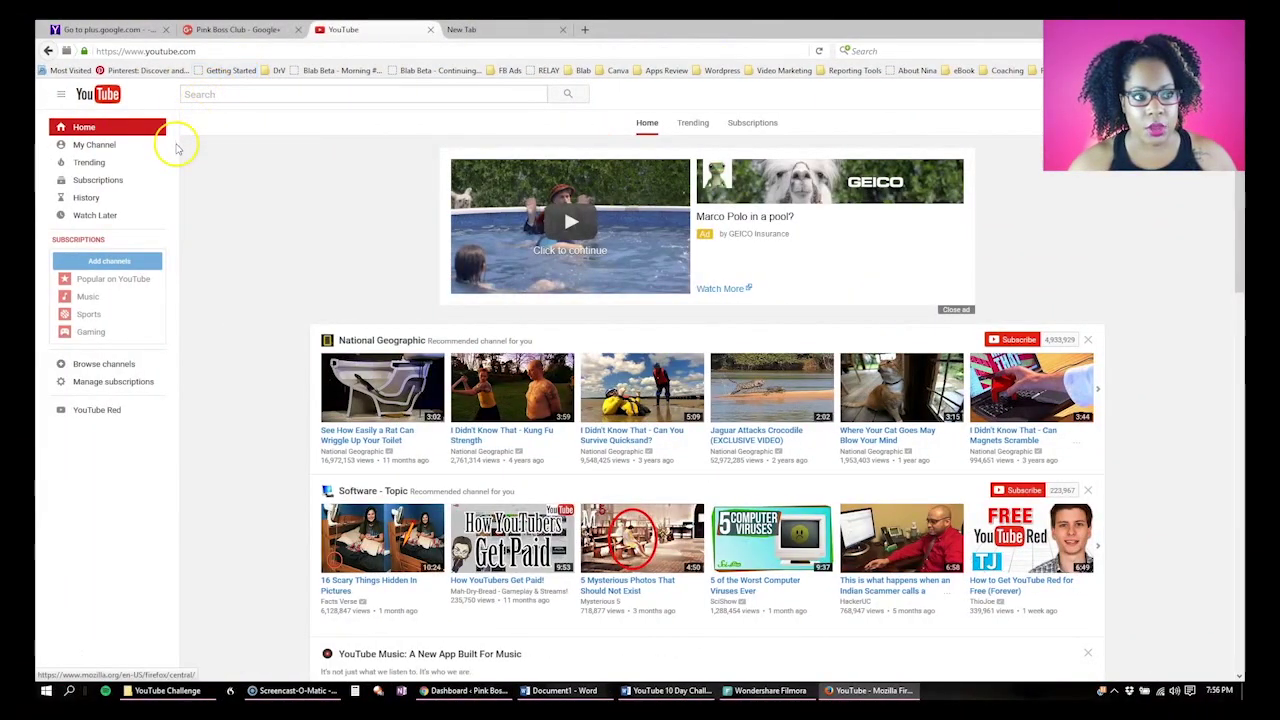
# Step: Go to My Channel and open Video Manager, which lists 0 videos
pyautogui.click(90, 146)
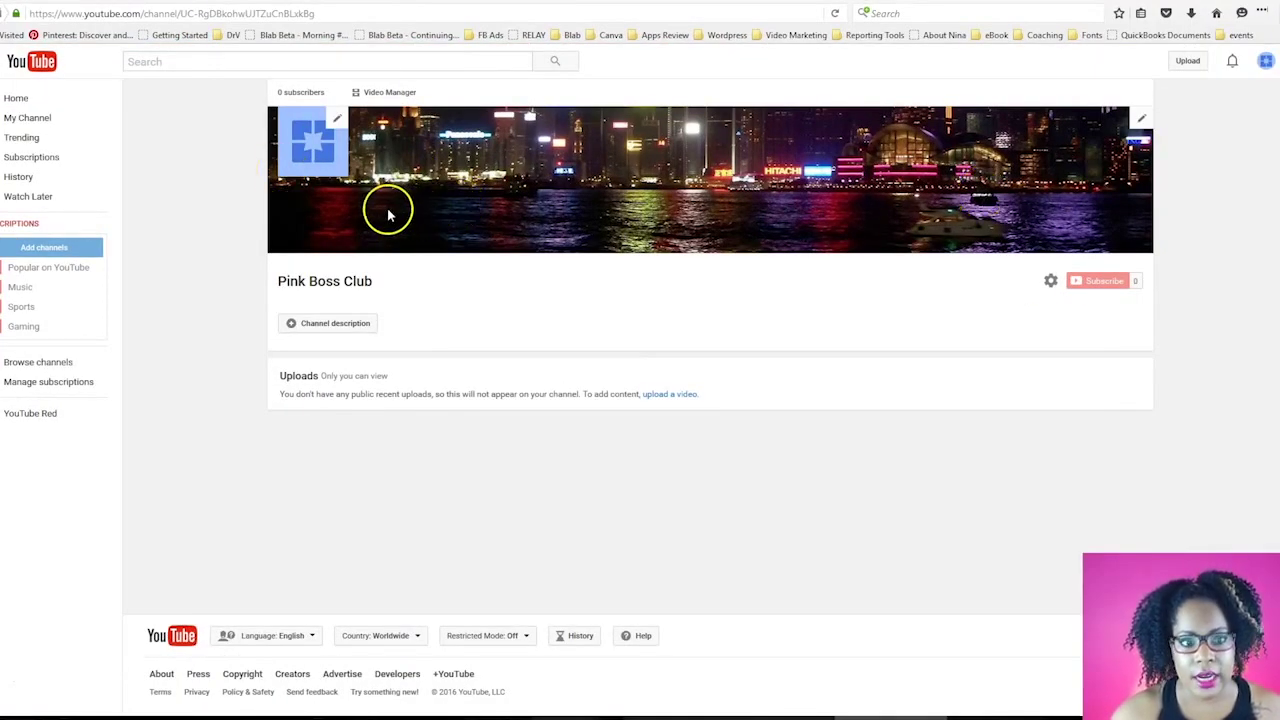
pyautogui.click(30, 120)
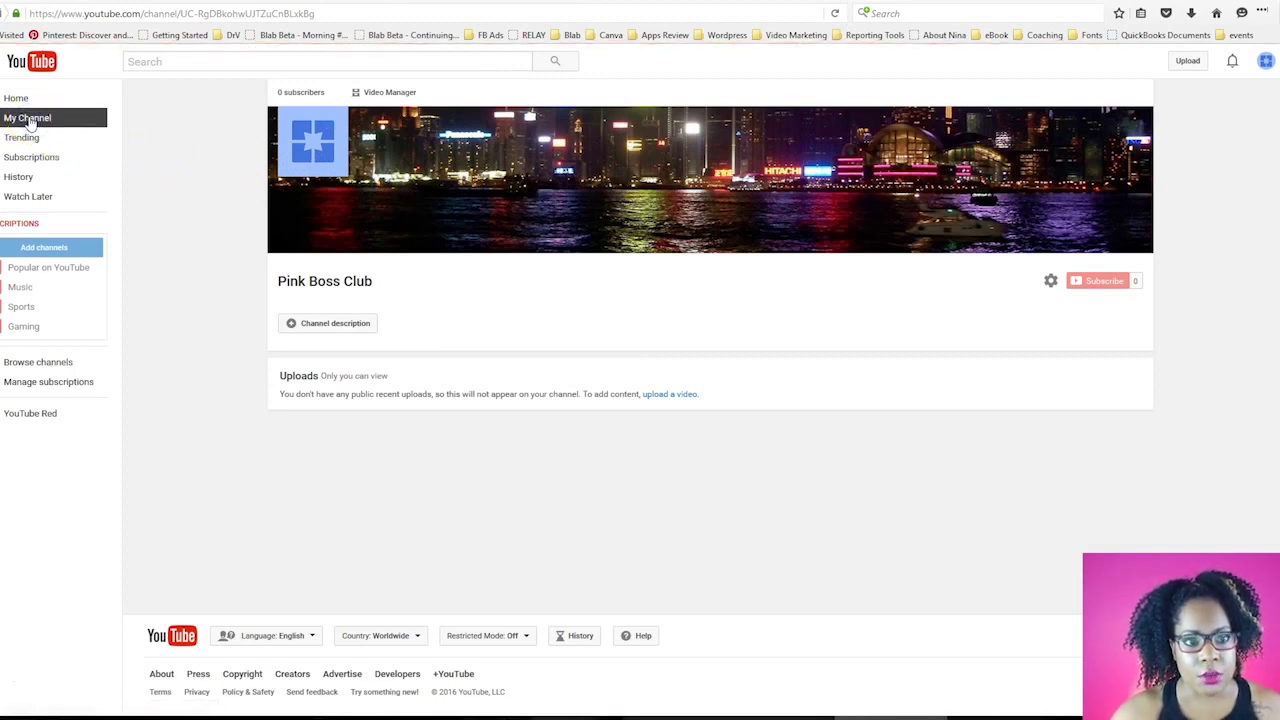
pyautogui.click(377, 94)
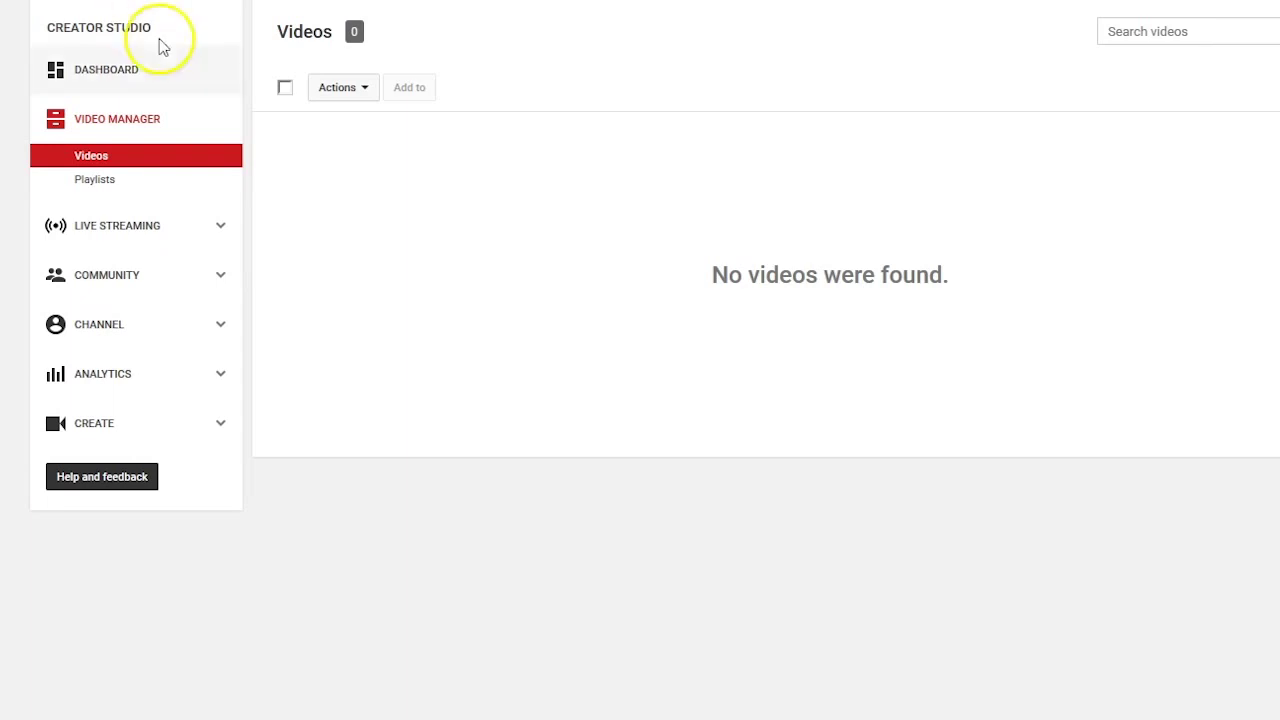
# Step: Open Channel > Advanced settings, showing country United States and the channel keywords
pyautogui.click(167, 337)
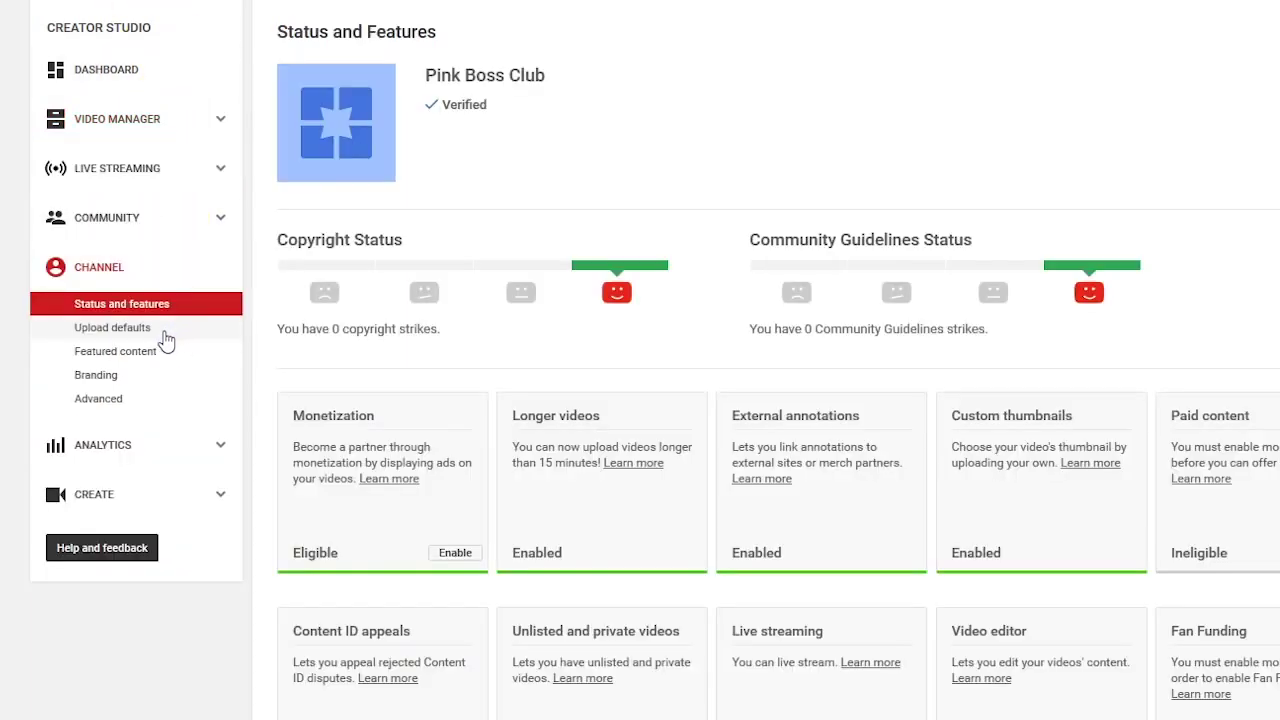
pyautogui.click(109, 400)
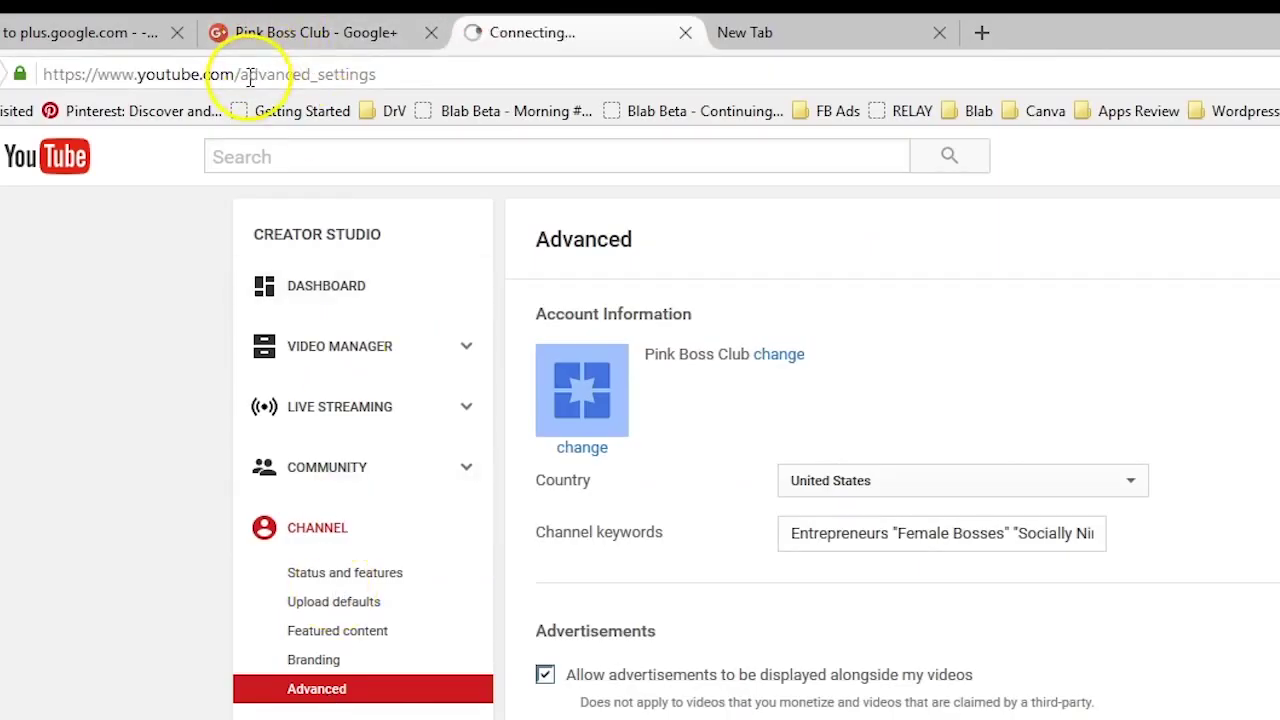
pyautogui.click(250, 75)
pyautogui.click(387, 76)
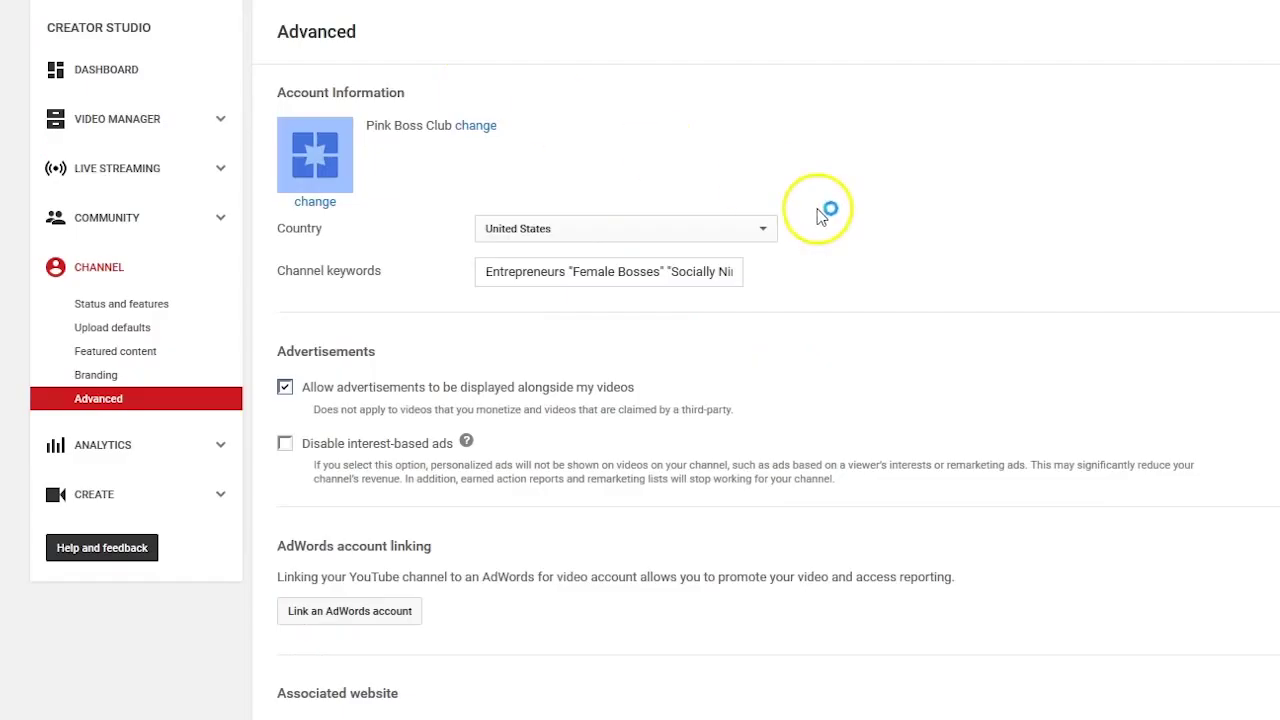
pyautogui.scroll(-6, 1205, 465)
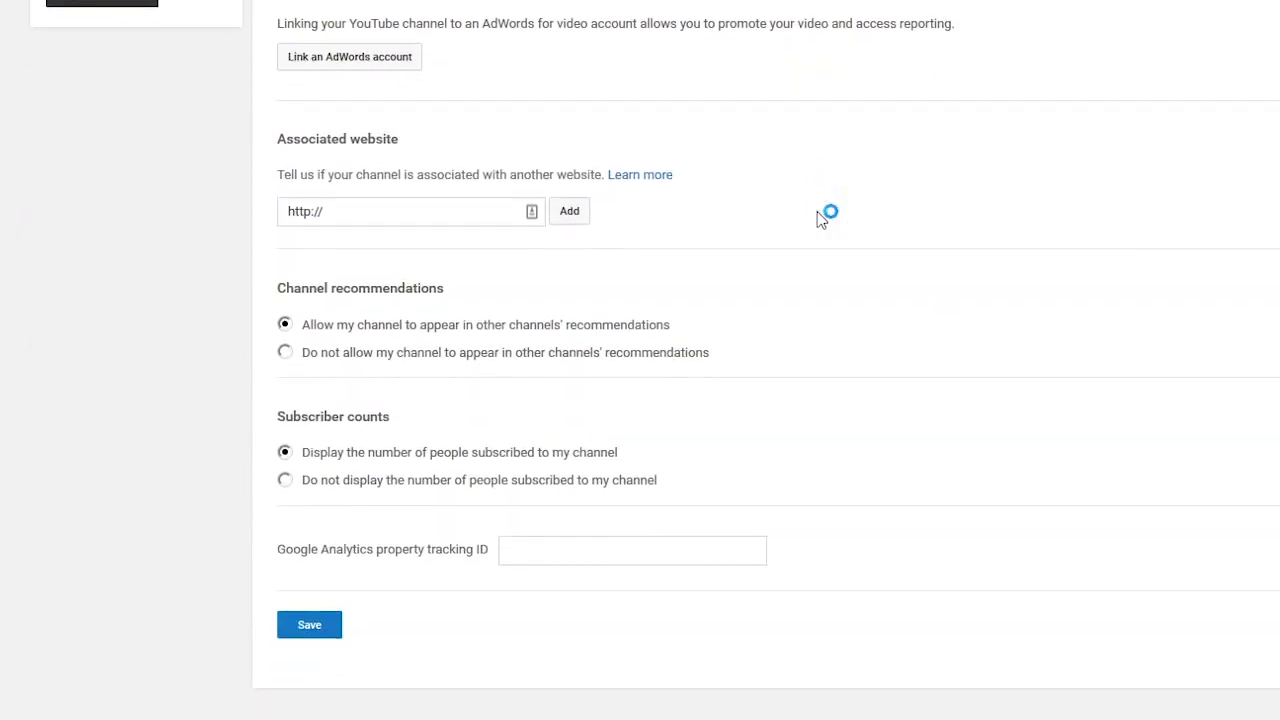
pyautogui.click(389, 207)
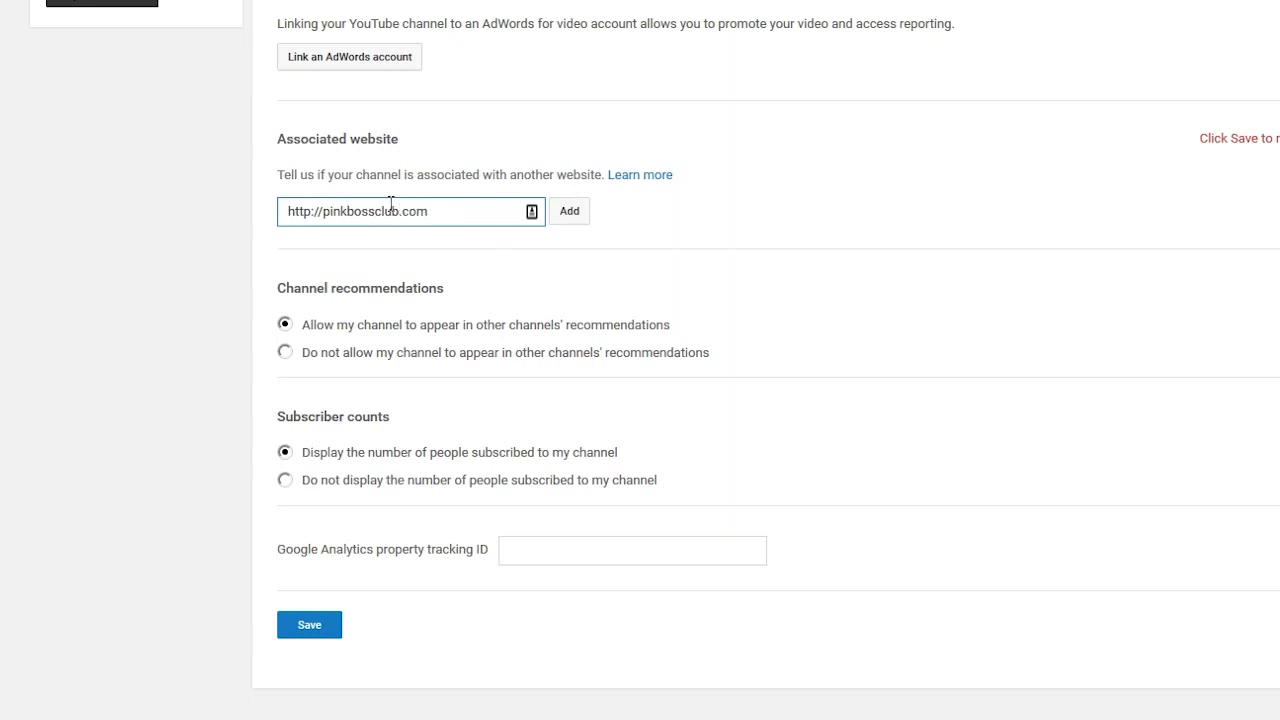
pyautogui.moveTo(321, 210); pyautogui.dragTo(478, 206)
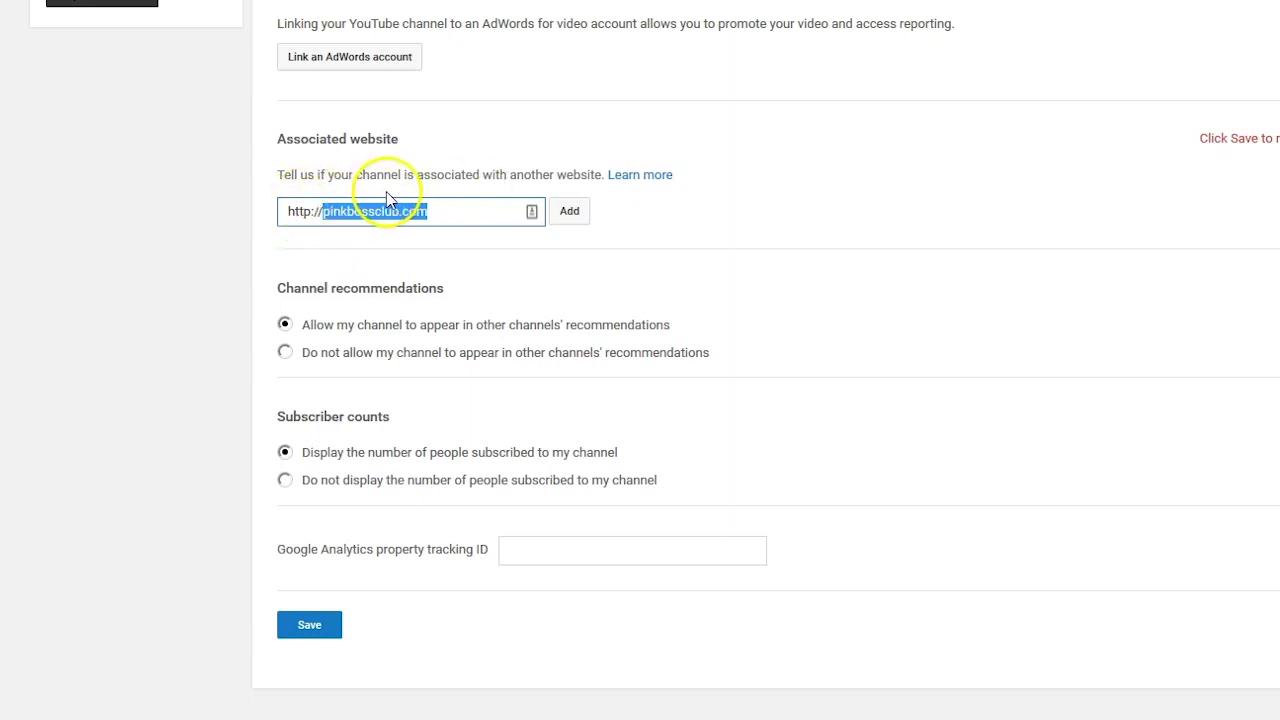
pyautogui.click(576, 211)
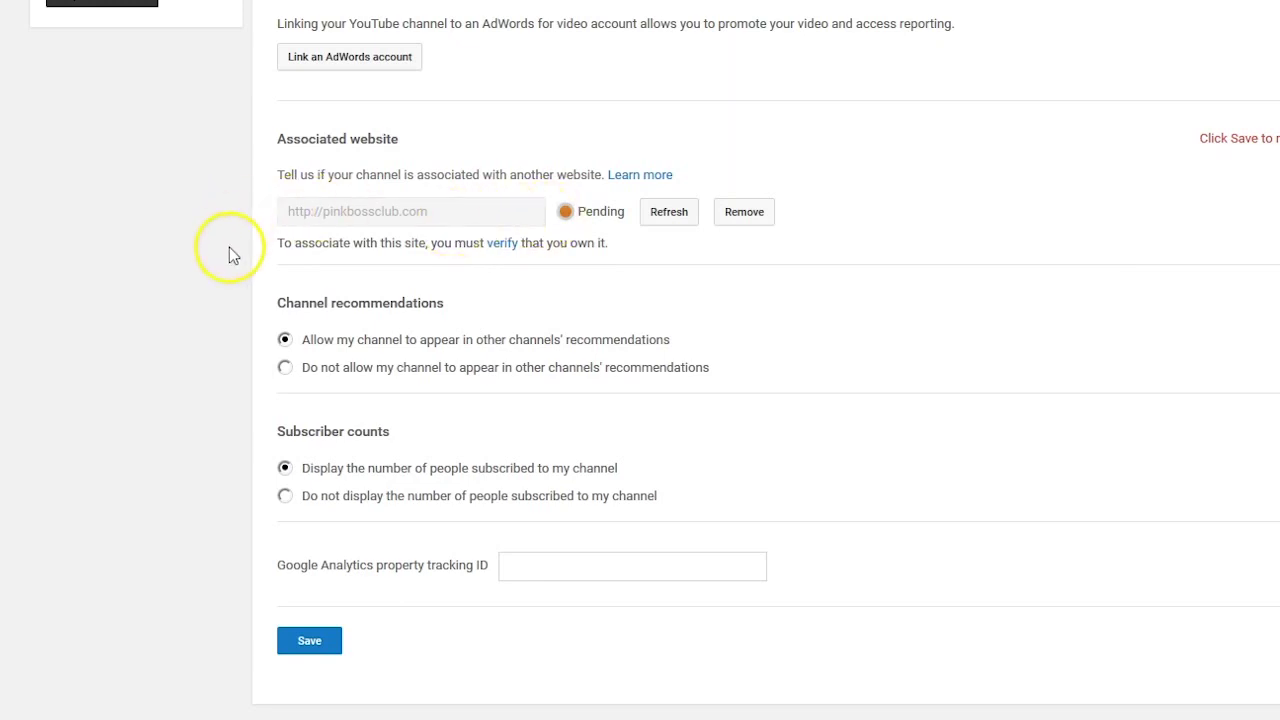
pyautogui.moveTo(277, 249); pyautogui.dragTo(630, 257)
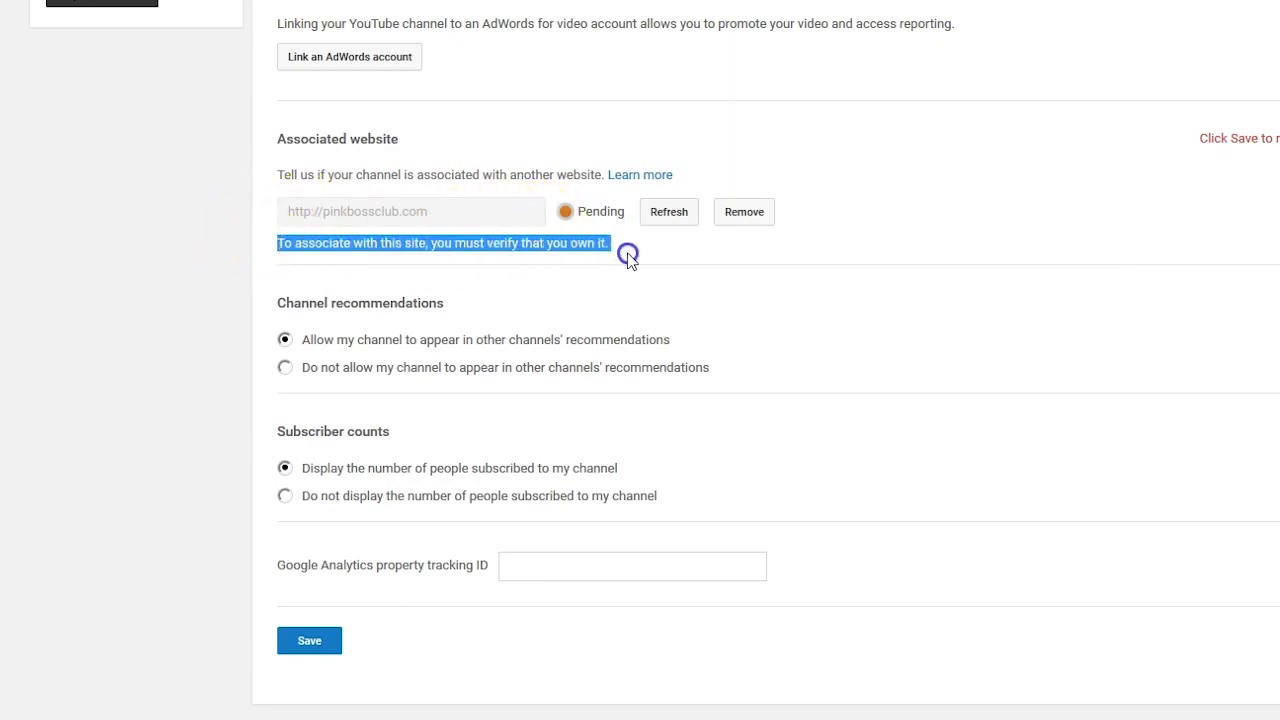
pyautogui.click(628, 256)
# Step: Start site verification and re-enter the Google account password to sign in
pyautogui.click(508, 246)
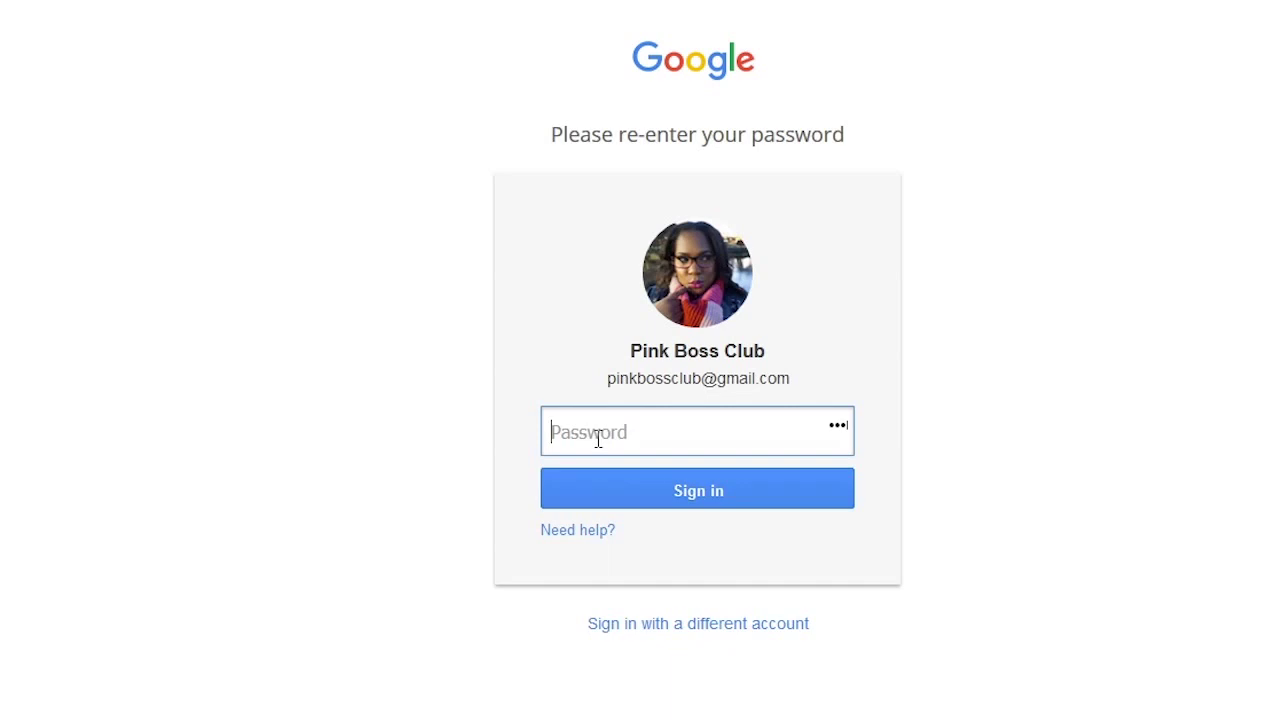
pyautogui.write('••')
pyautogui.click(594, 488)
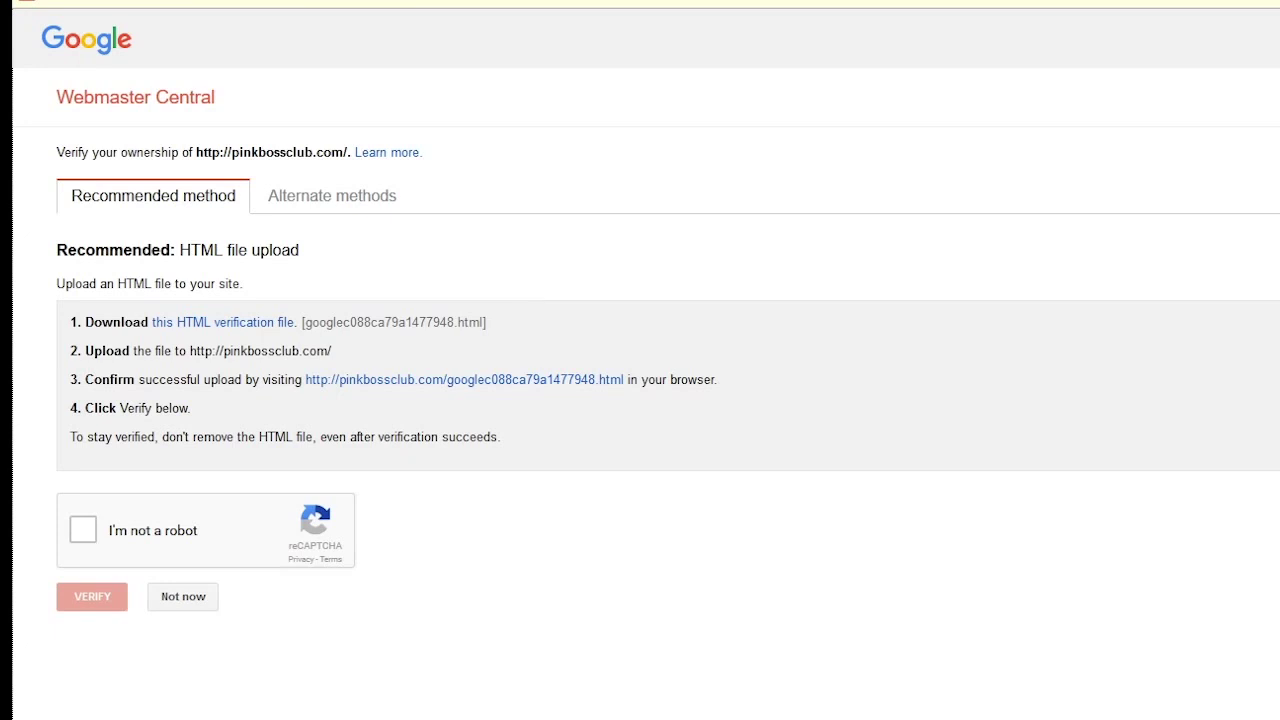
# Step: Show the Alternate methods tab for verifying pinkbossclub.com
pyautogui.click(318, 198)
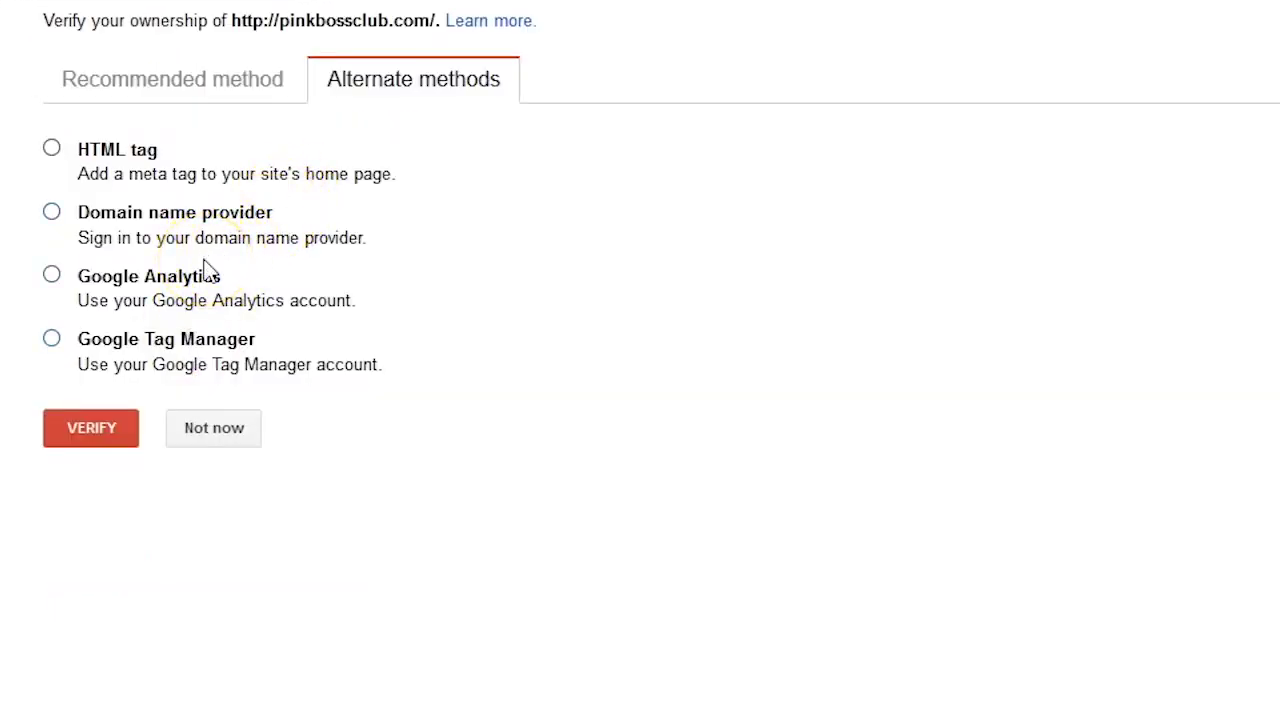
# Step: Try the Domain name provider method and browse its list of registrars
pyautogui.click(54, 216)
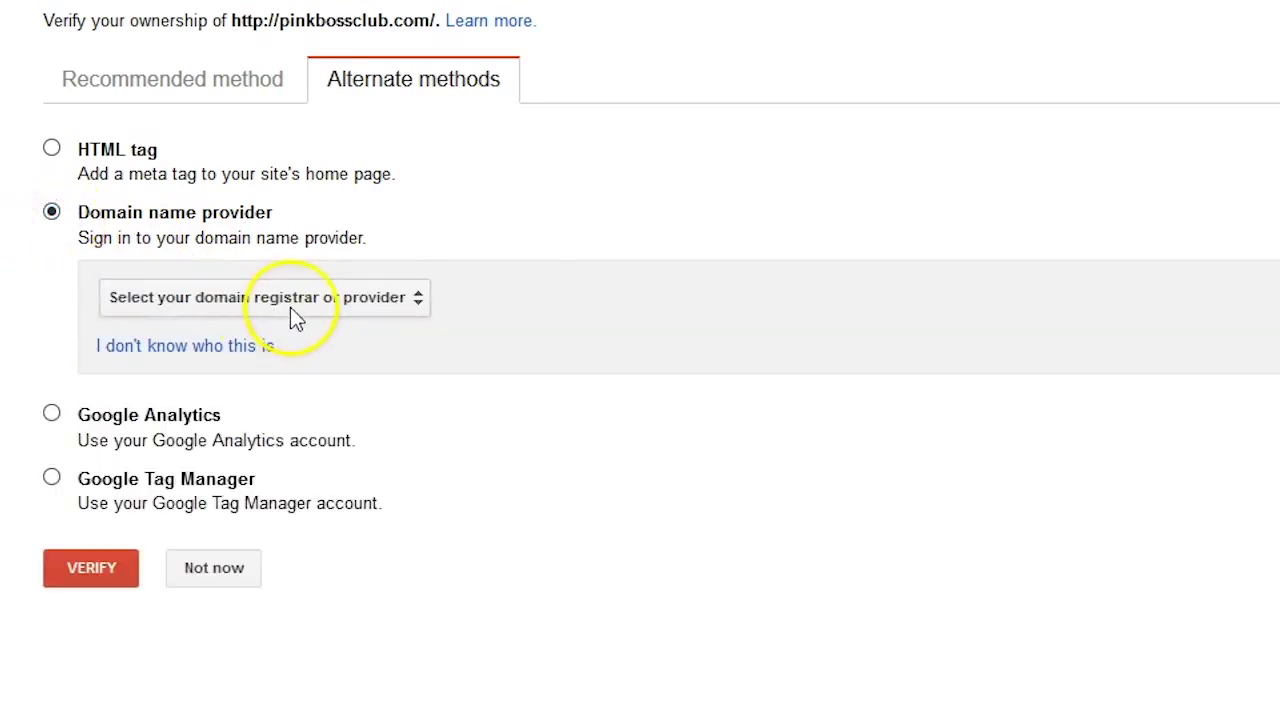
pyautogui.click(292, 302)
pyautogui.scroll(-3, 449, 431)
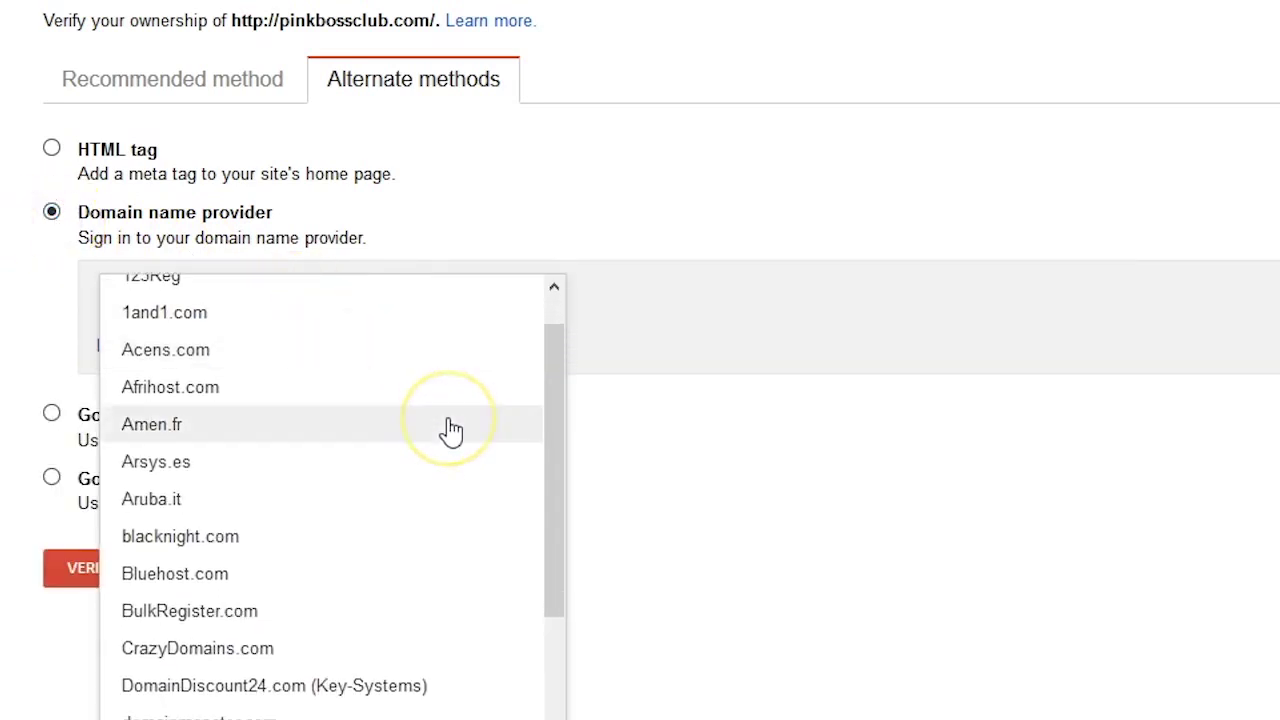
pyautogui.scroll(-4, 451, 431)
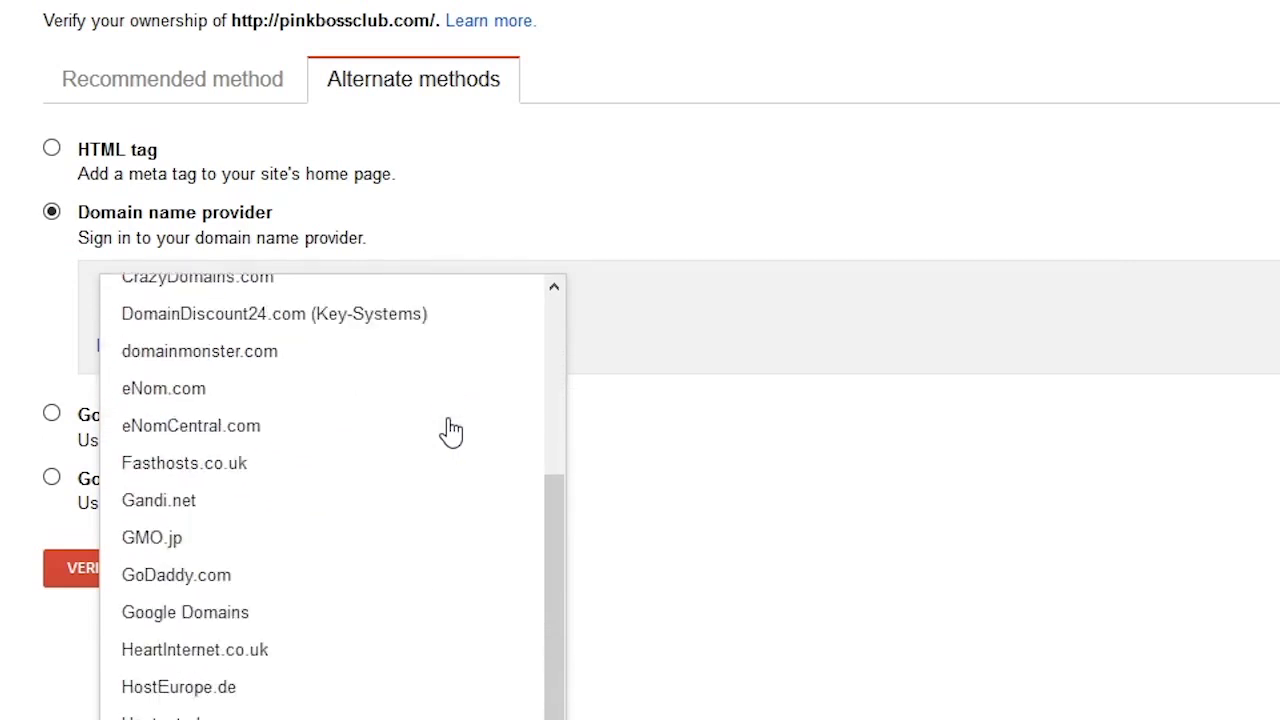
pyautogui.scroll(-5, 451, 431)
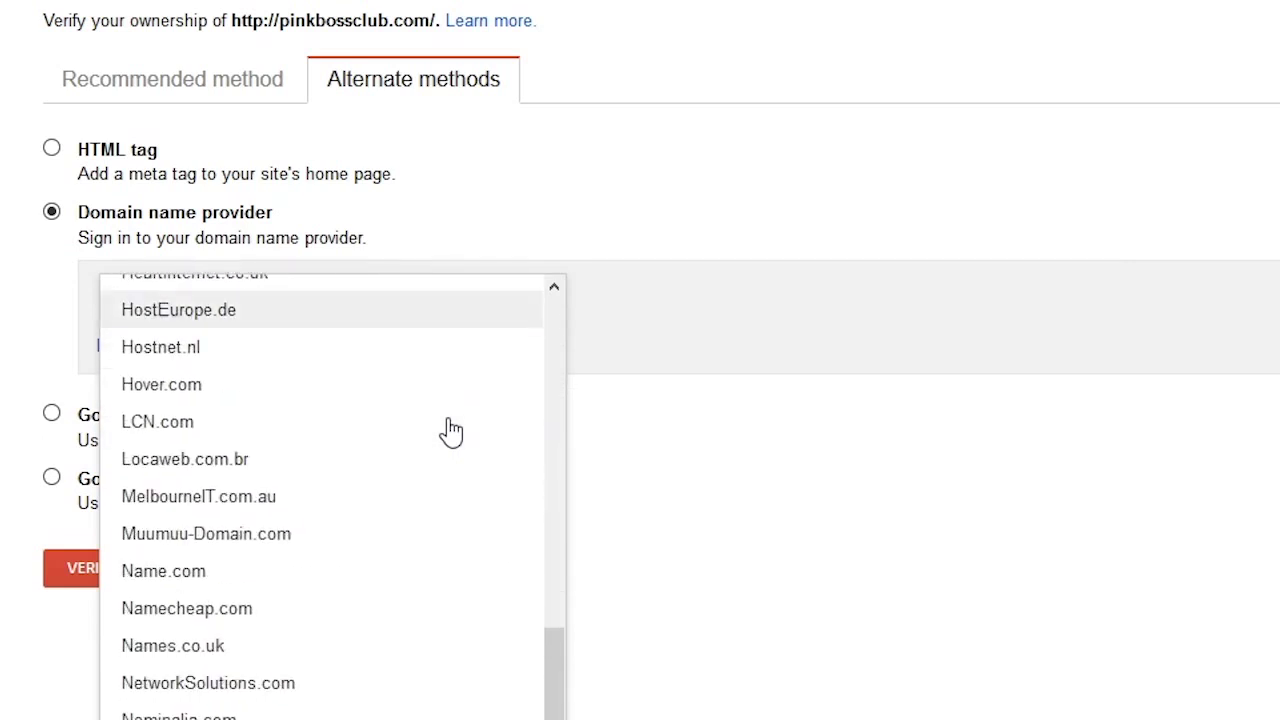
pyautogui.scroll(-1, 451, 431)
pyautogui.scroll(5, 449, 431)
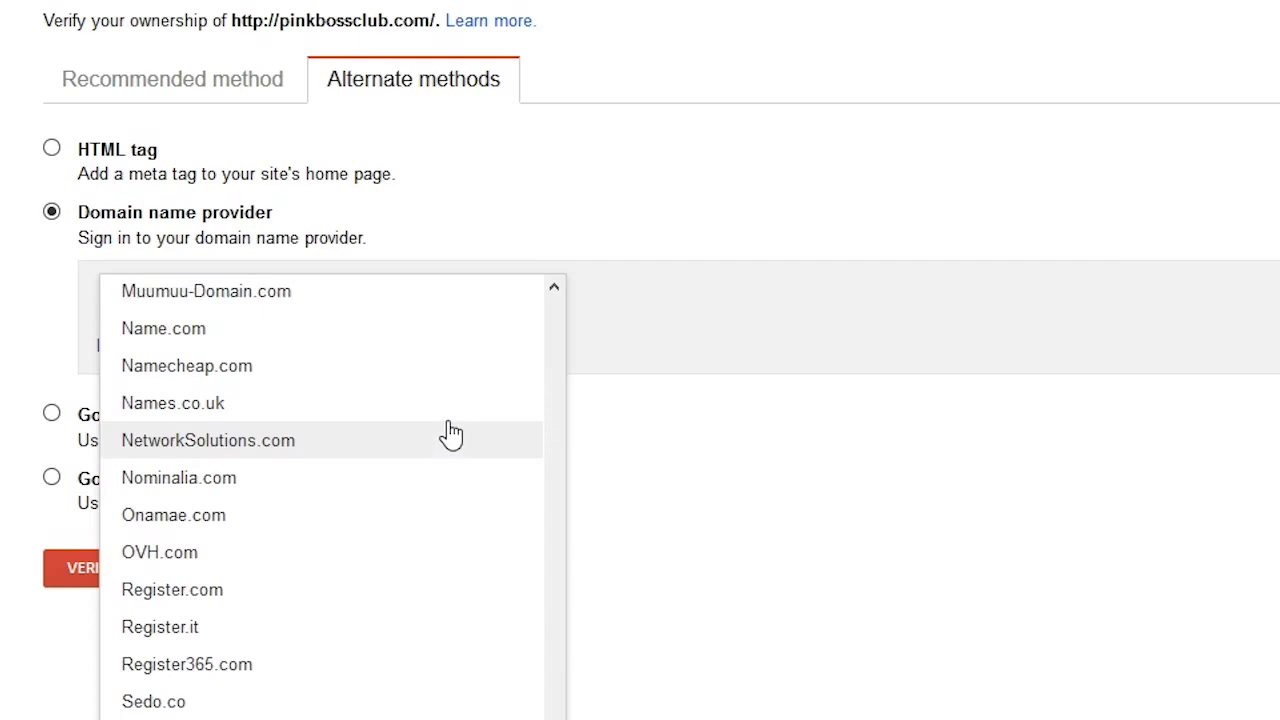
pyautogui.scroll(-6, 451, 431)
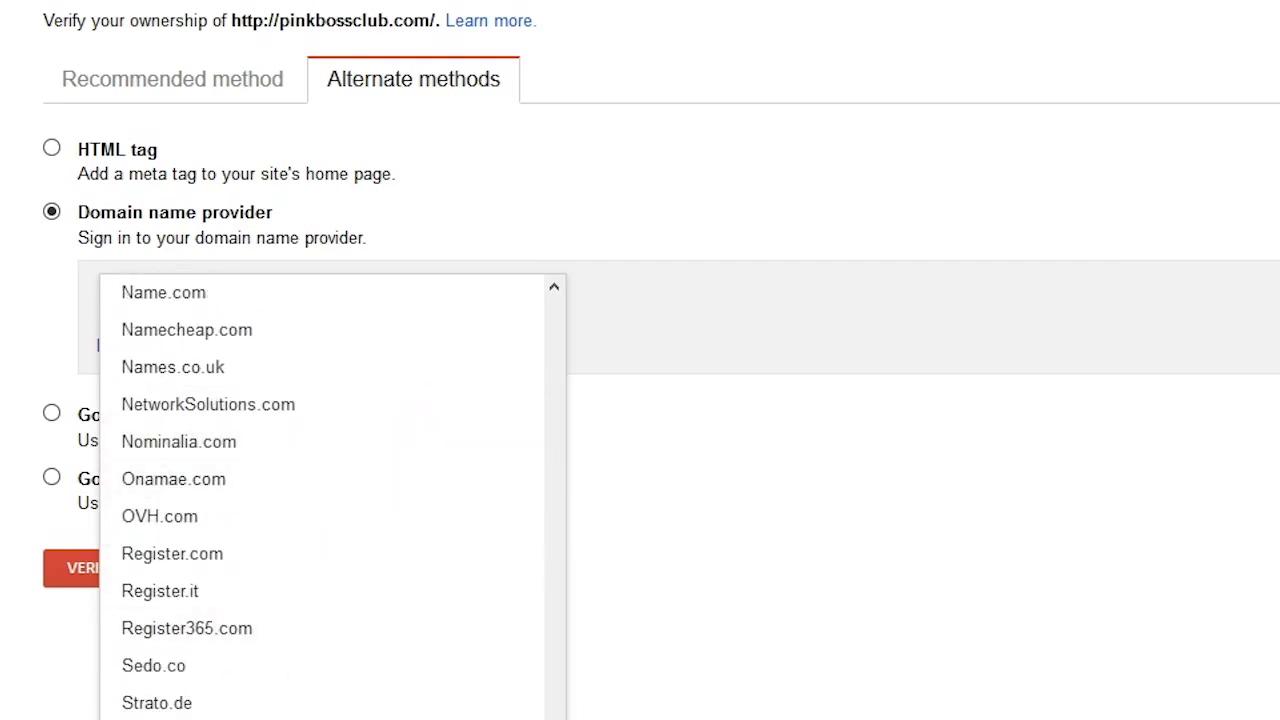
# Step: Dismiss the registrar list and choose the HTML tag method instead
pyautogui.press('Escape')
pyautogui.click(414, 481)
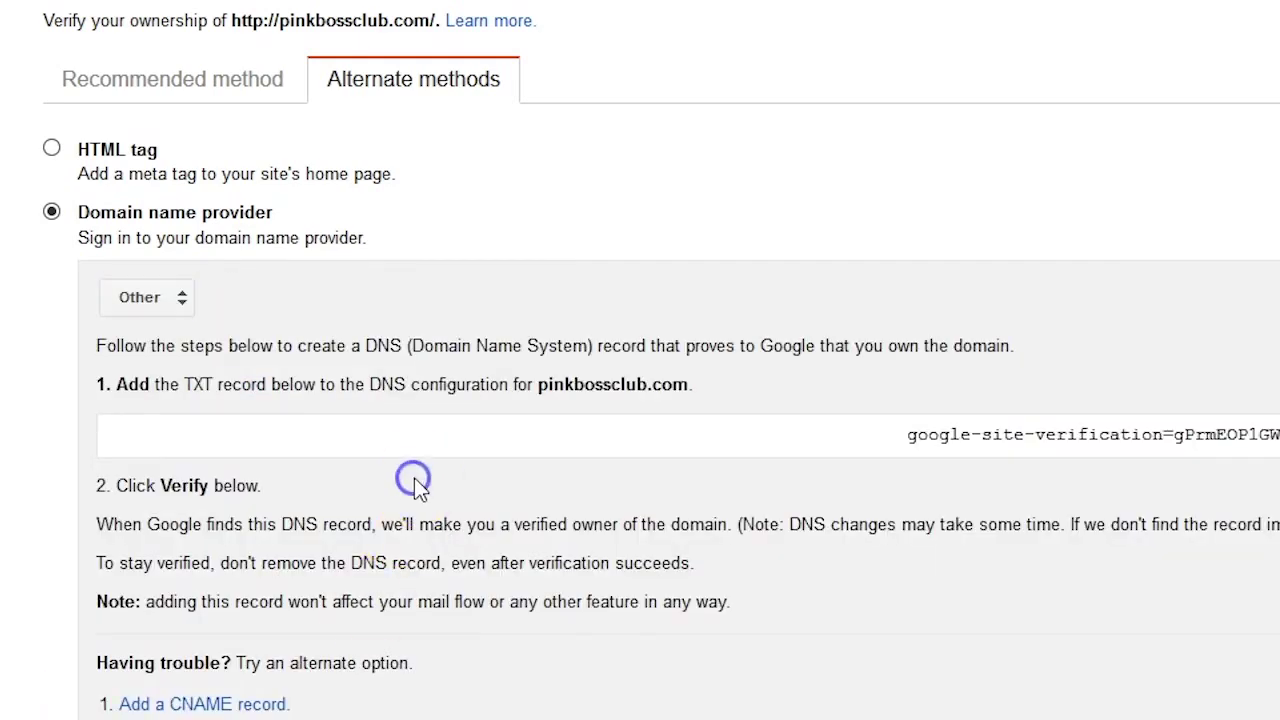
pyautogui.scroll(-1, 414, 478)
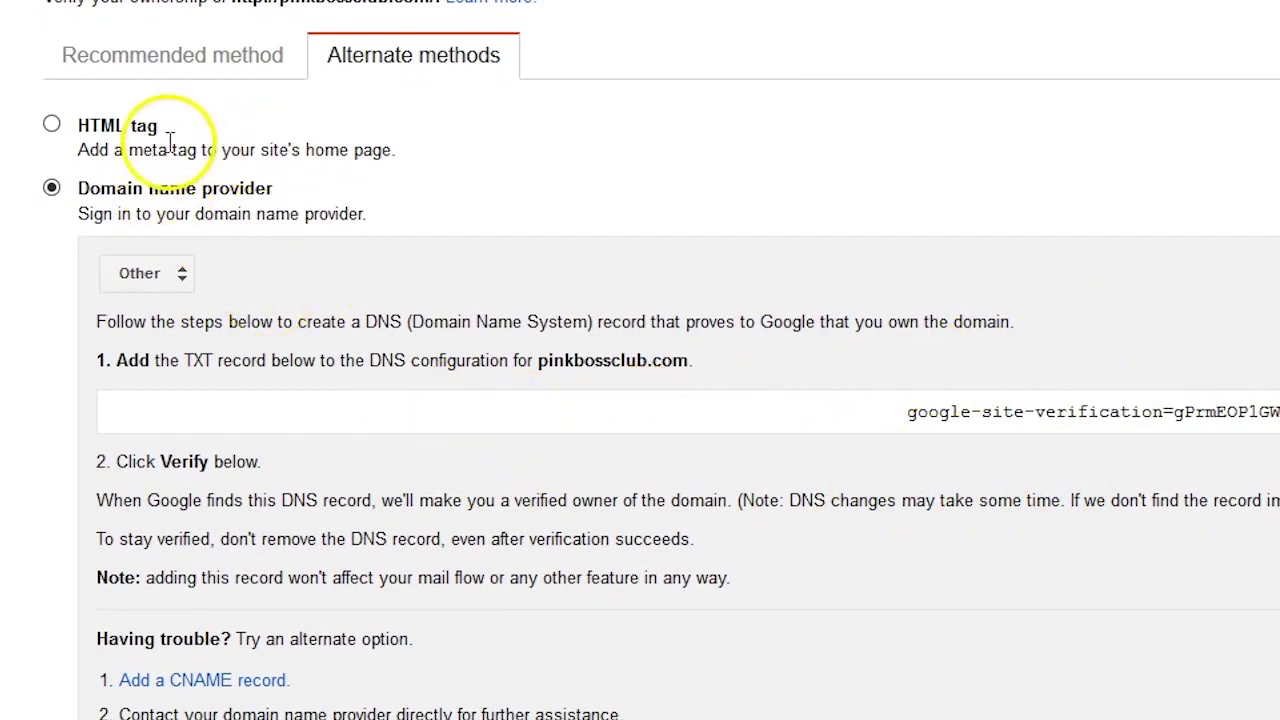
pyautogui.click(50, 127)
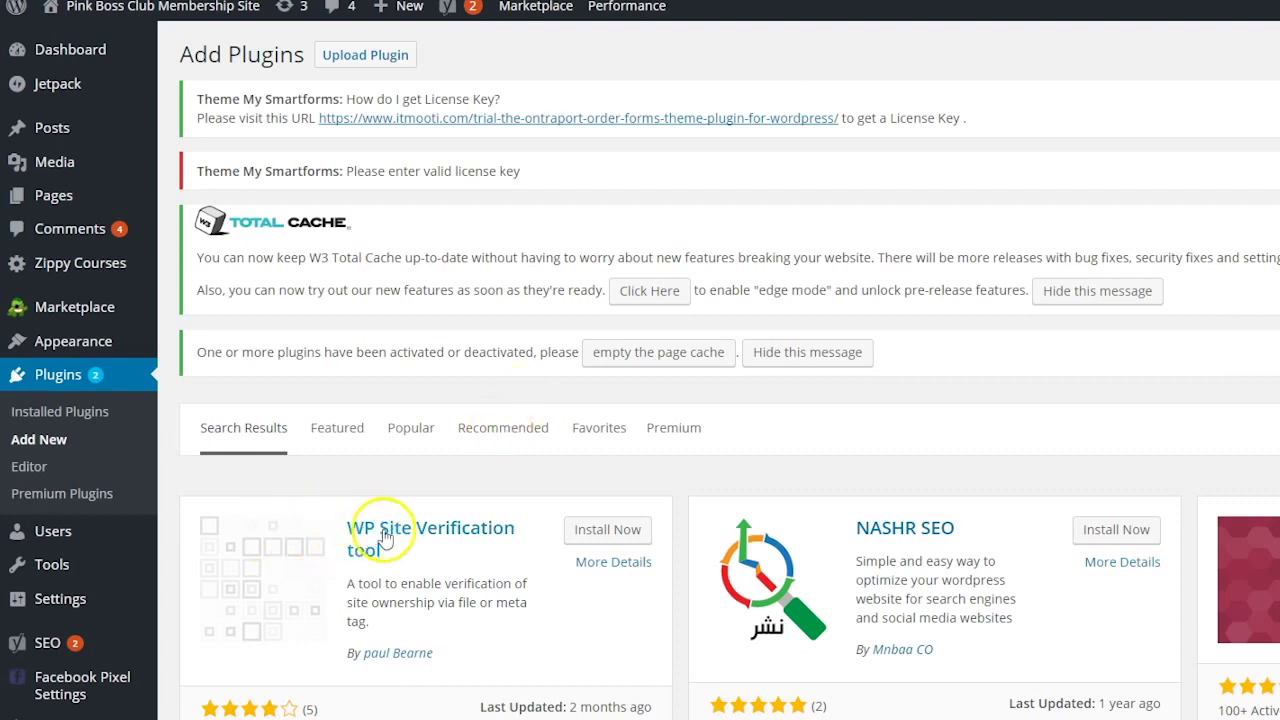
# Step: Install the WP Site Verification tool plugin from the WordPress search results
pyautogui.click(623, 533)
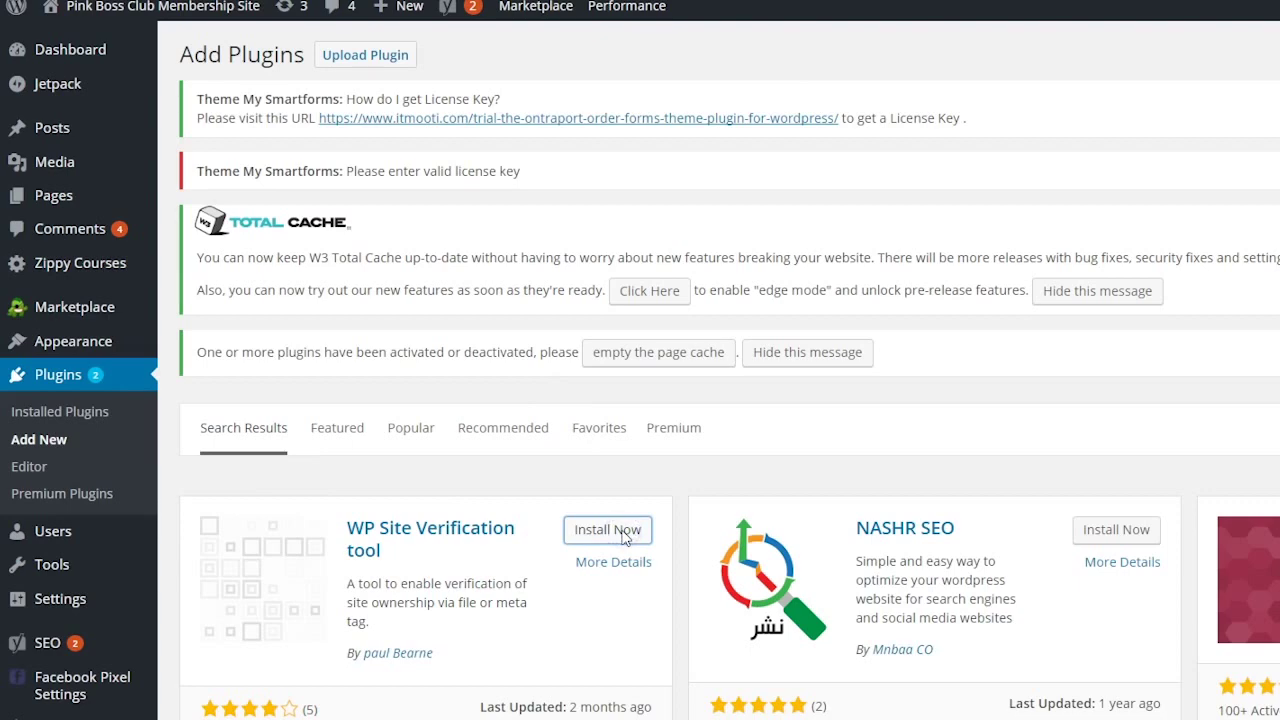
pyautogui.scroll(-2, 657, 417)
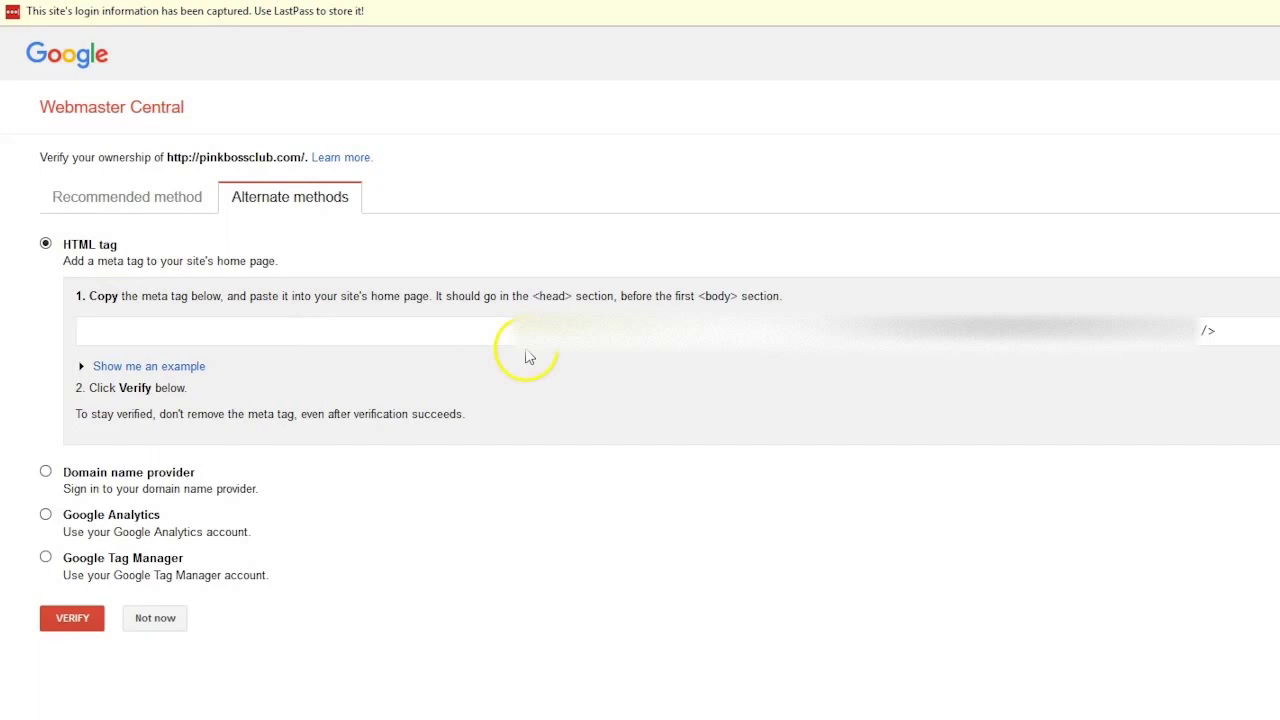
# Step: Select the full HTML verification meta tag and copy it
pyautogui.moveTo(514, 331); pyautogui.dragTo(1220, 340)
pyautogui.rightClick(1208, 334)
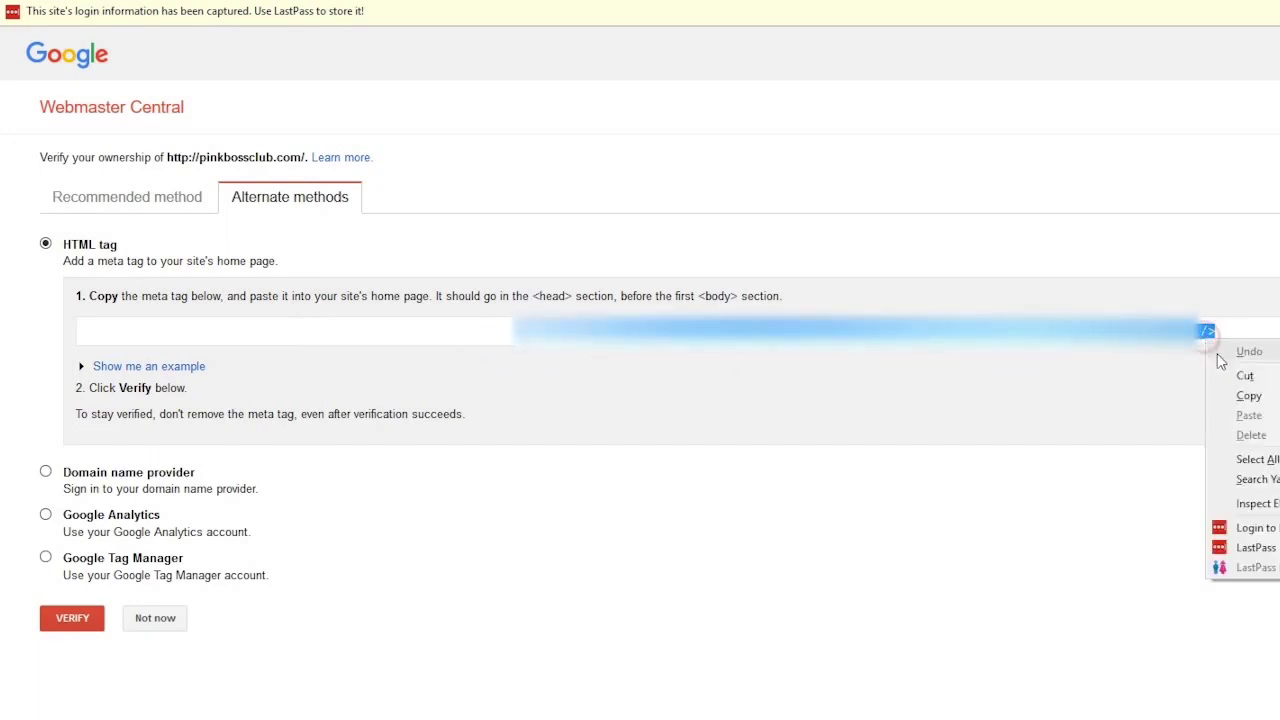
pyautogui.click(1237, 398)
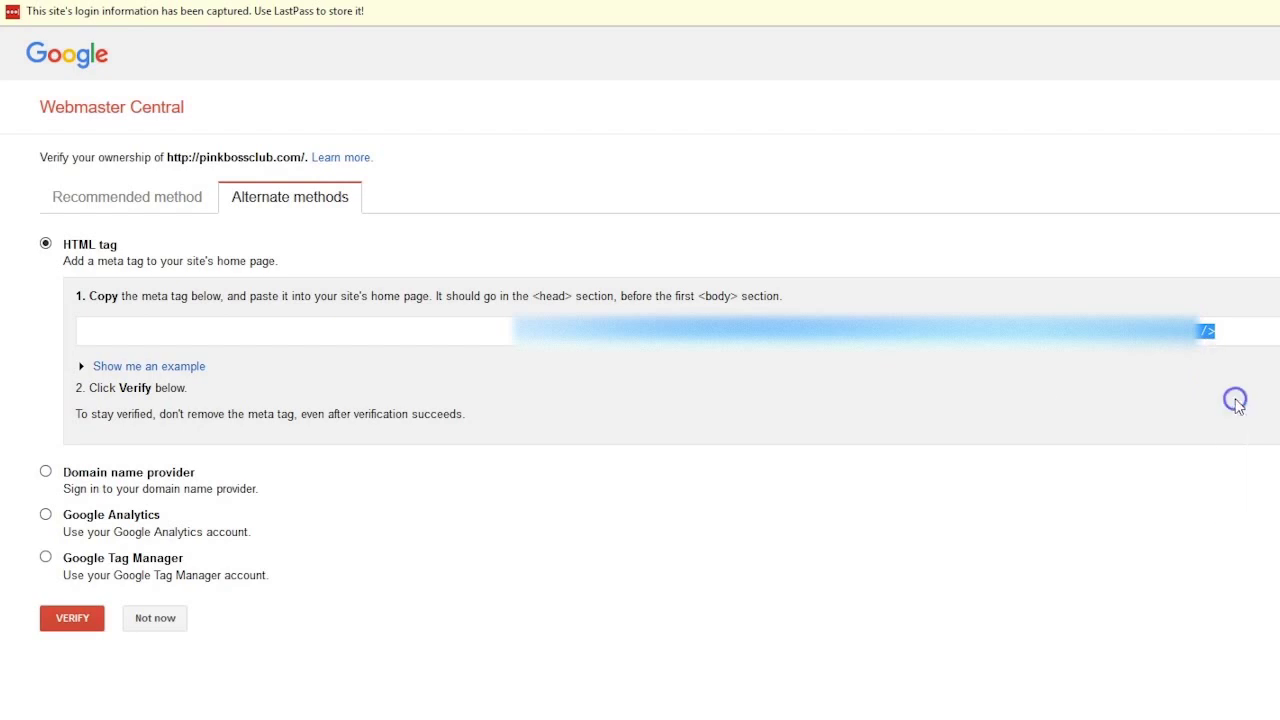
pyautogui.rightClick(786, 371)
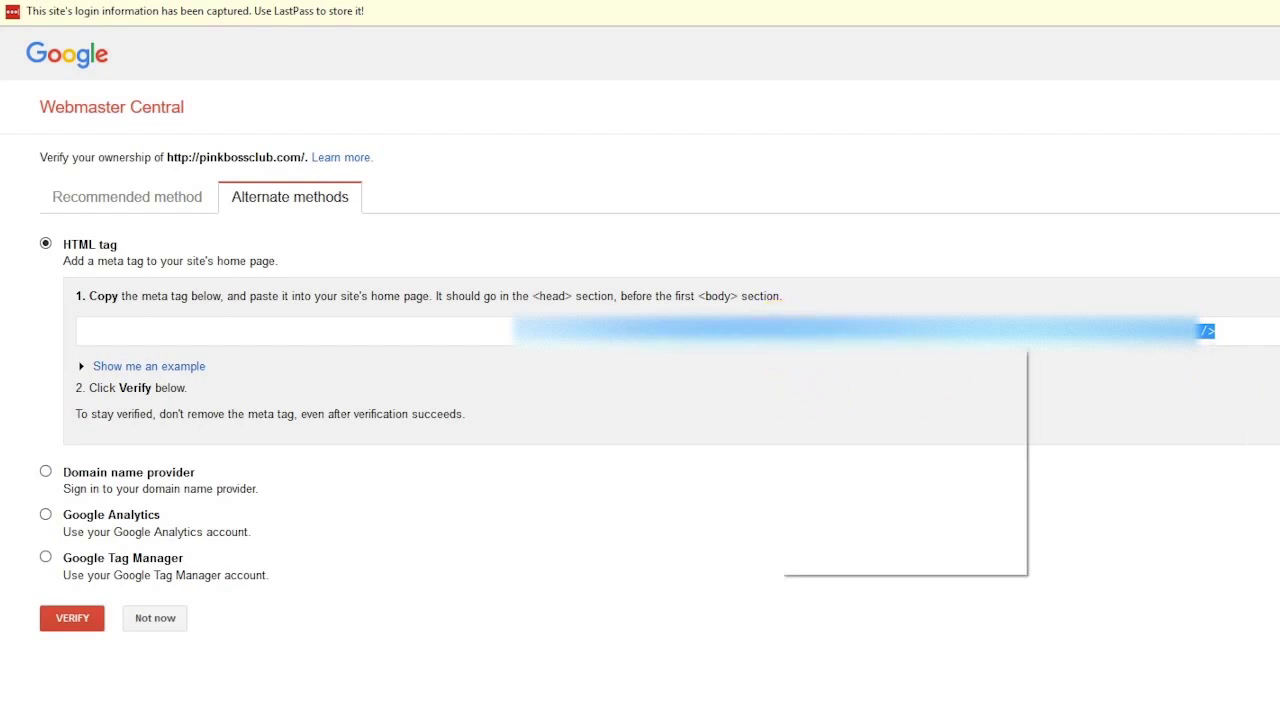
pyautogui.click(838, 394)
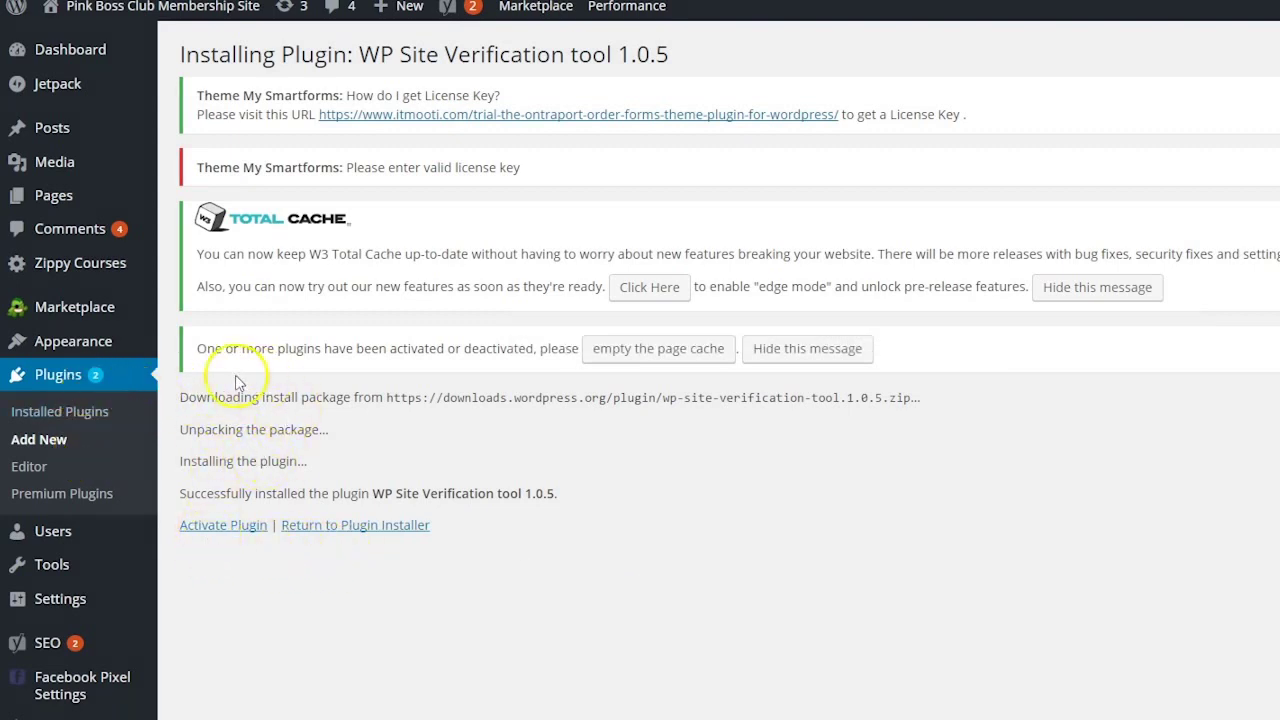
# Step: Activate the newly installed WP Site Verification tool plugin
pyautogui.click(179, 400)
pyautogui.moveTo(179, 400); pyautogui.dragTo(471, 589)
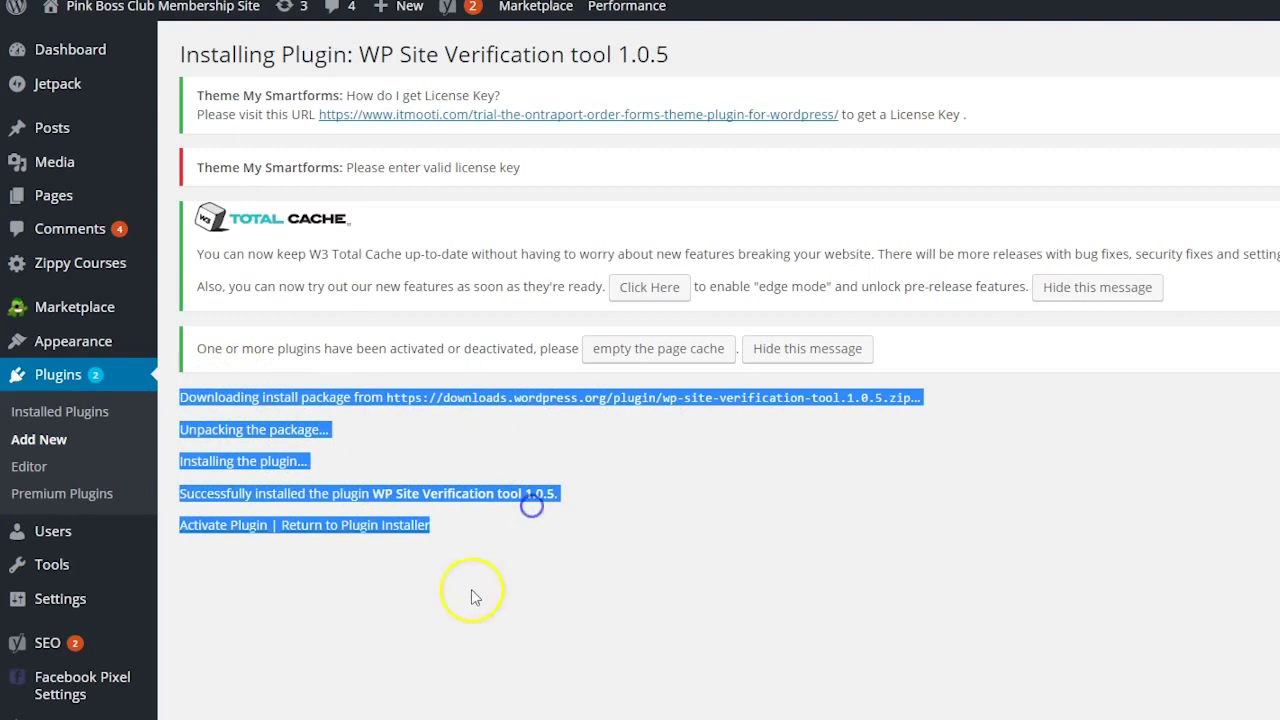
pyautogui.click(606, 617)
pyautogui.click(244, 526)
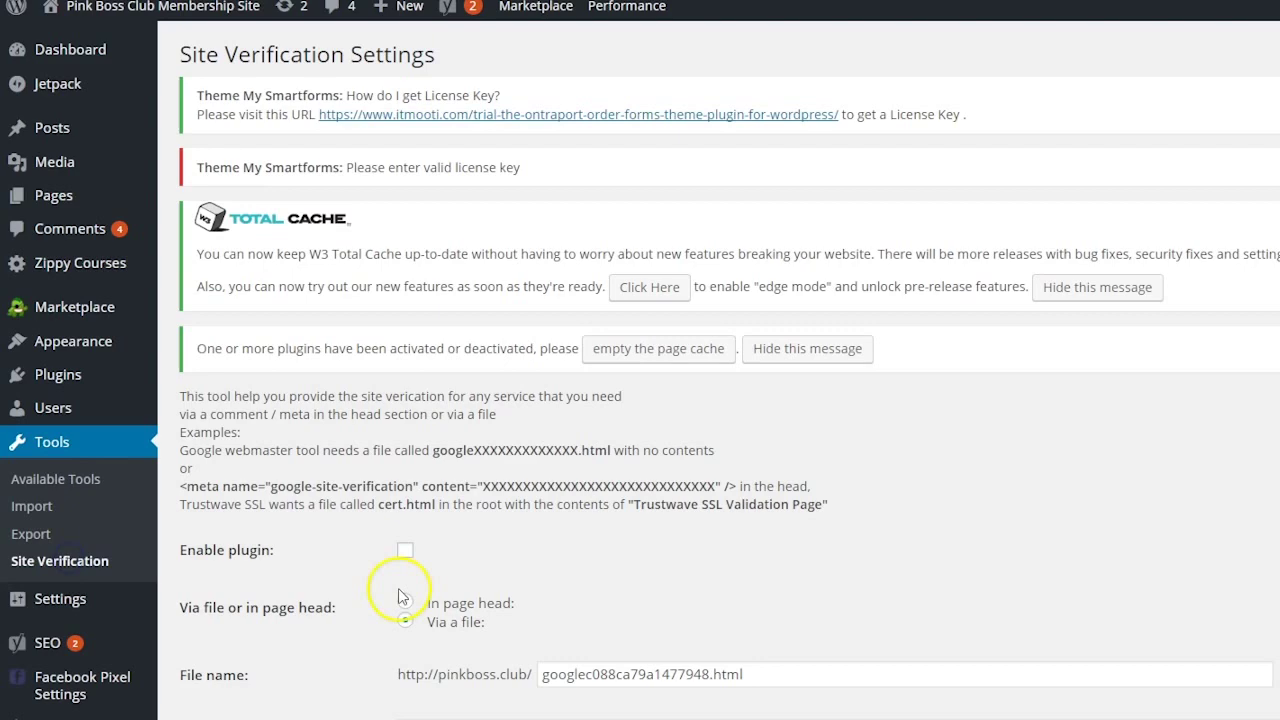
# Step: Choose 'In page head' placement and tick Enable plugin in Site Verification settings
pyautogui.scroll(-2, 643, 601)
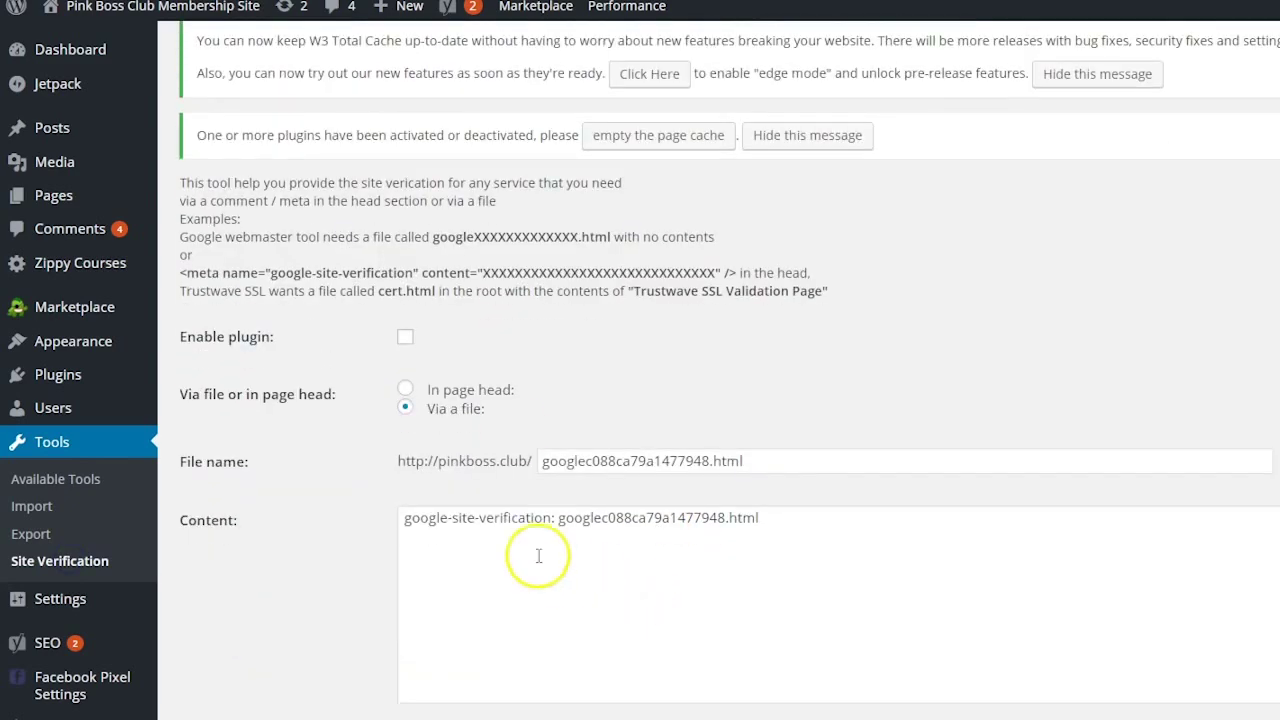
pyautogui.click(405, 389)
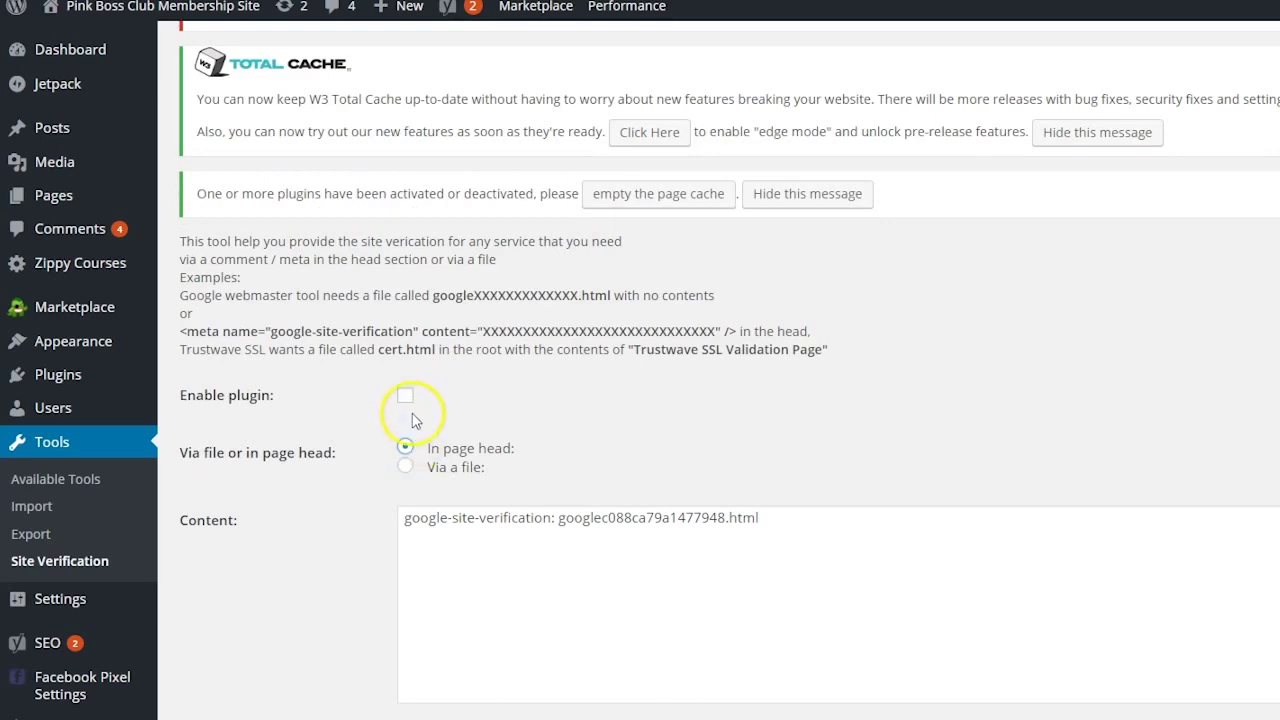
pyautogui.click(405, 466)
pyautogui.scroll(2, 337, 386)
pyautogui.click(400, 611)
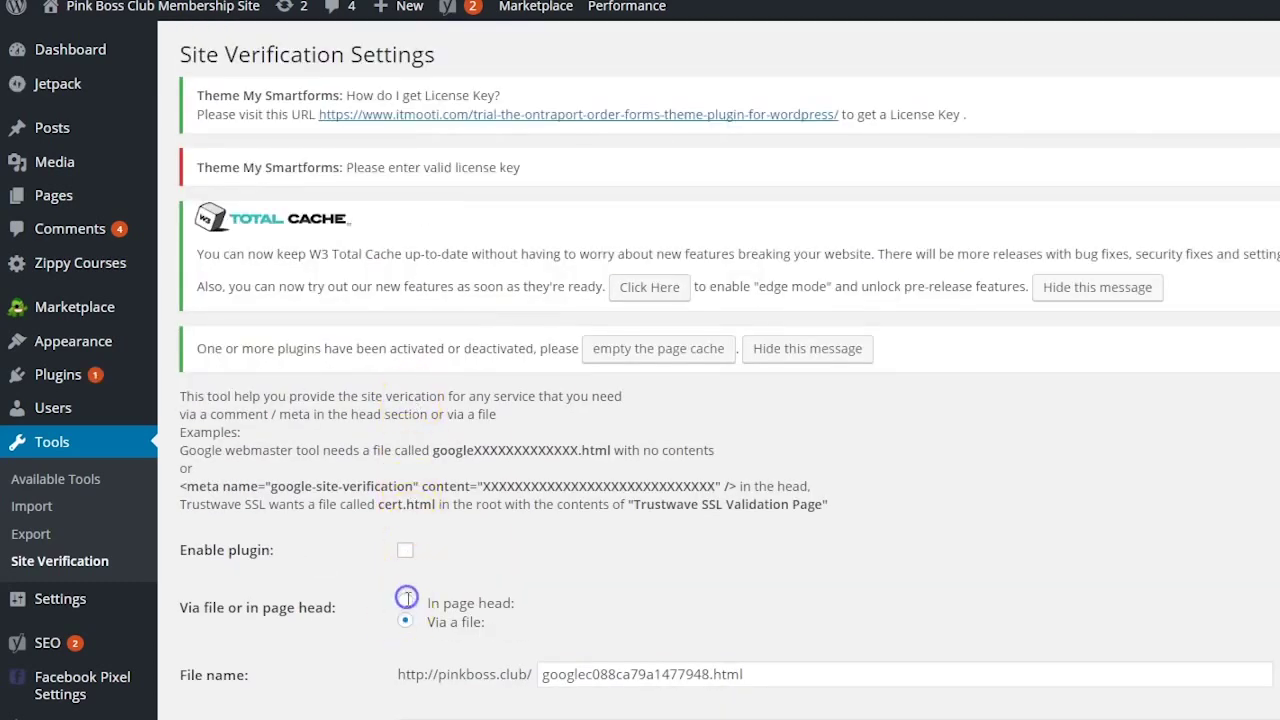
pyautogui.click(404, 603)
pyautogui.click(404, 551)
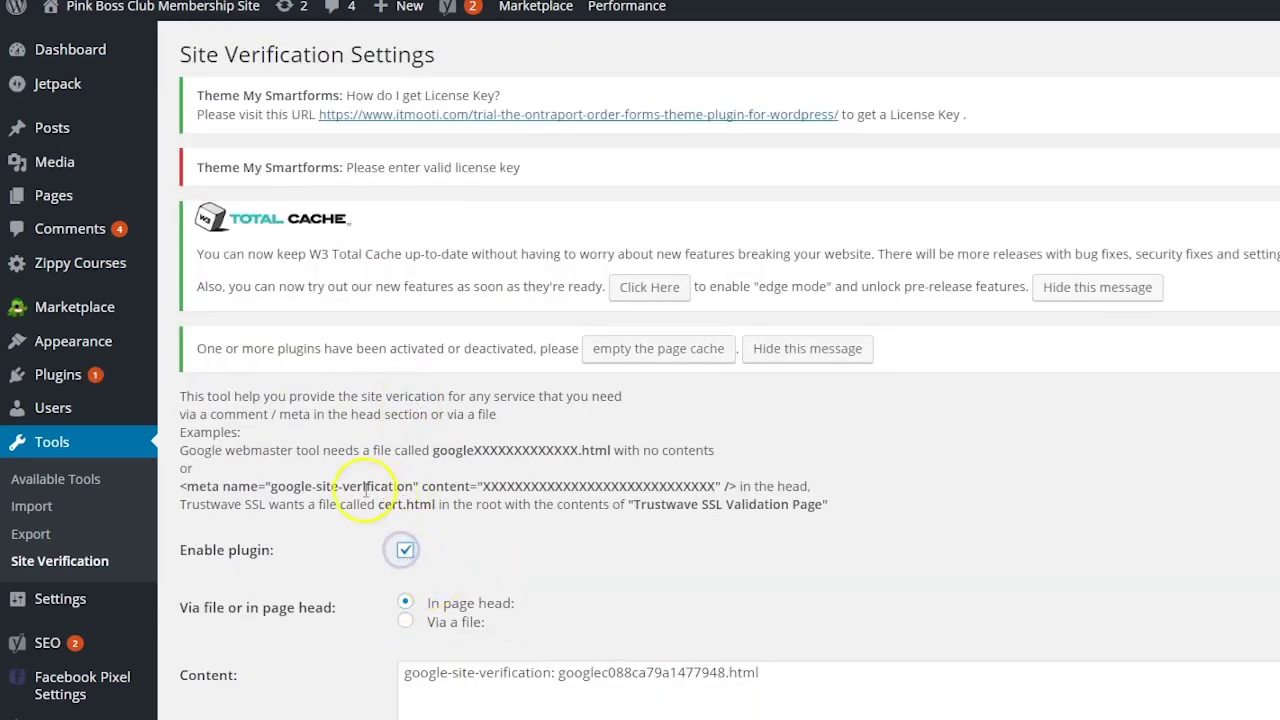
pyautogui.scroll(-2, 716, 558)
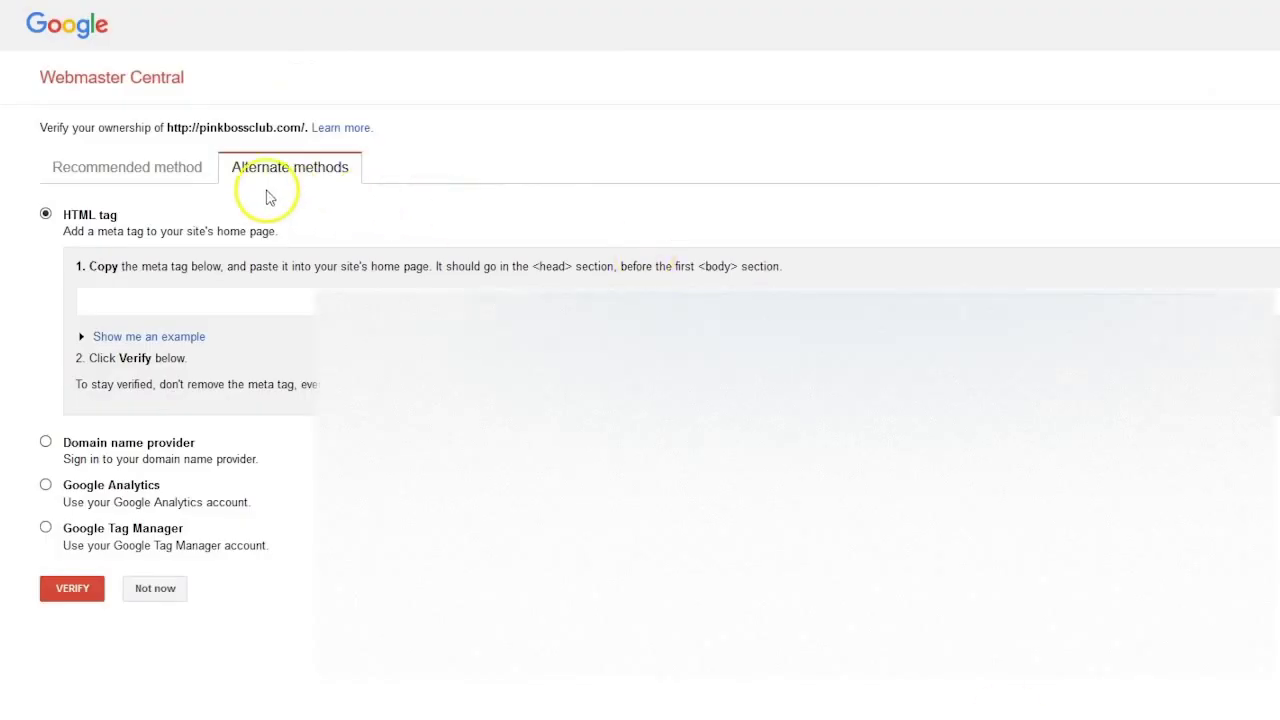
# Step: Save the WordPress Site Verification settings with the pasted meta tag and return to Webmaster Central's HTML tag page
pyautogui.click(331, 178)
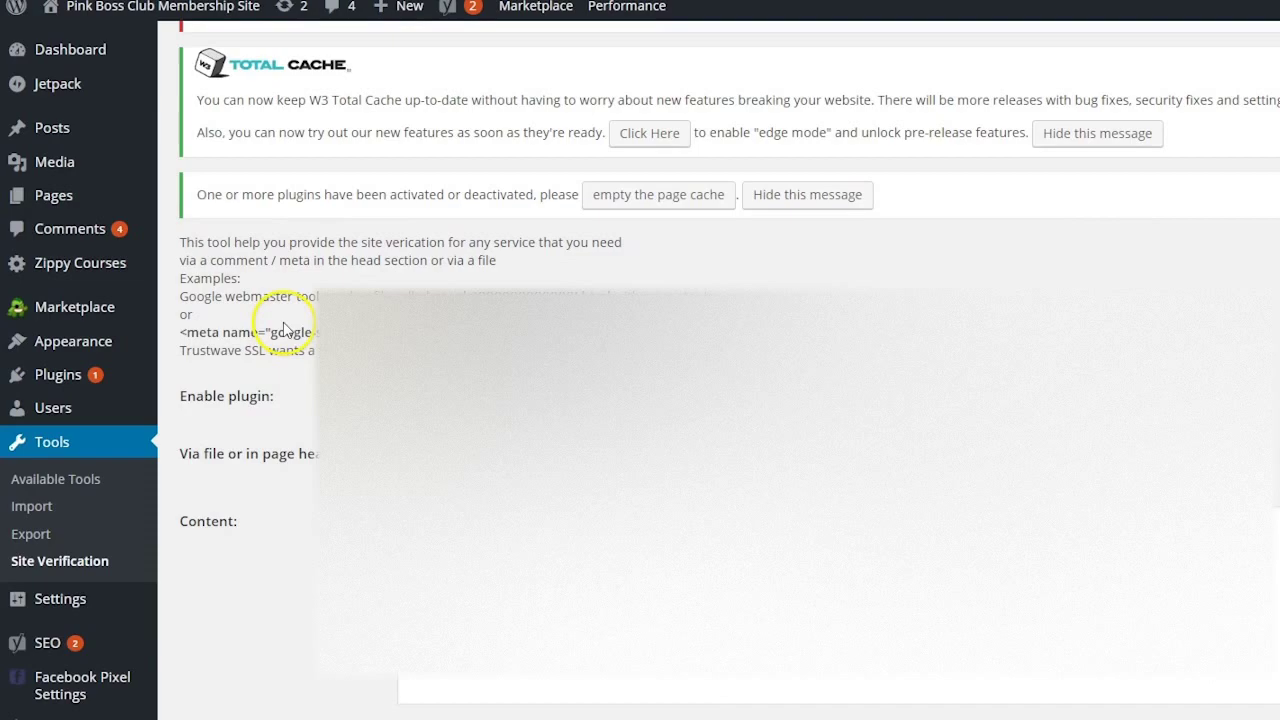
pyautogui.click(88, 578)
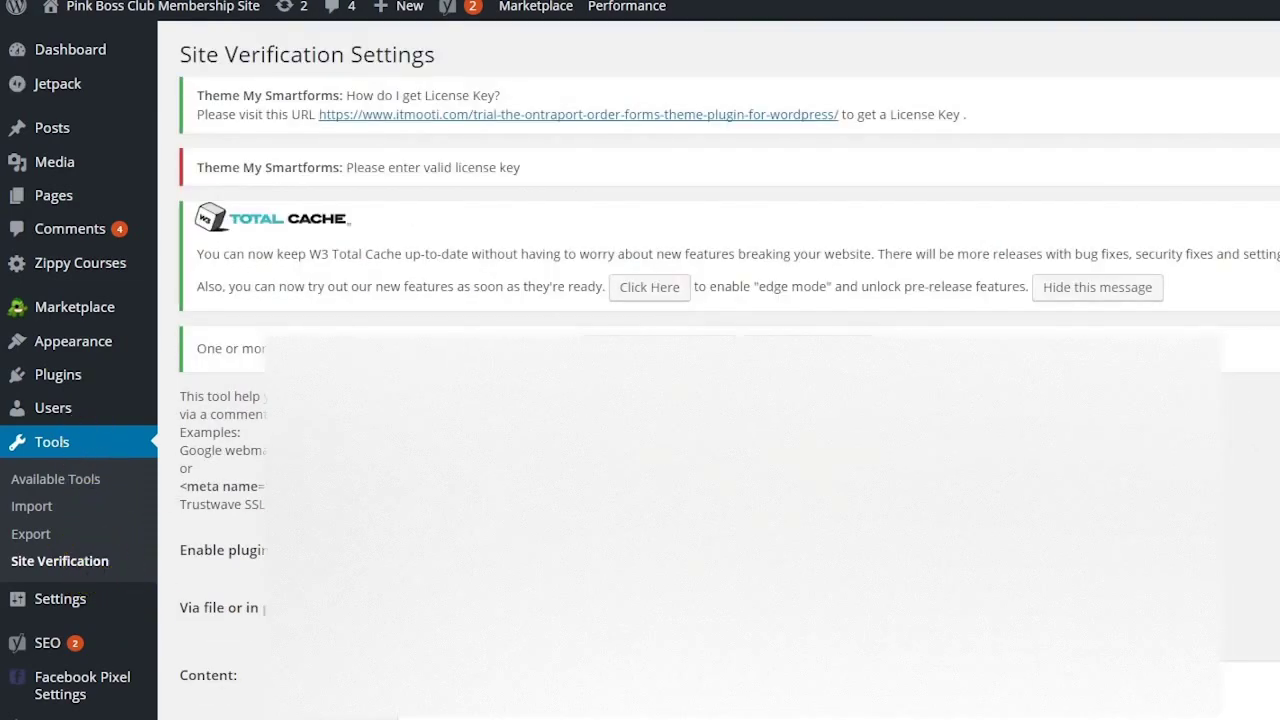
pyautogui.scroll(-2, 95, 570)
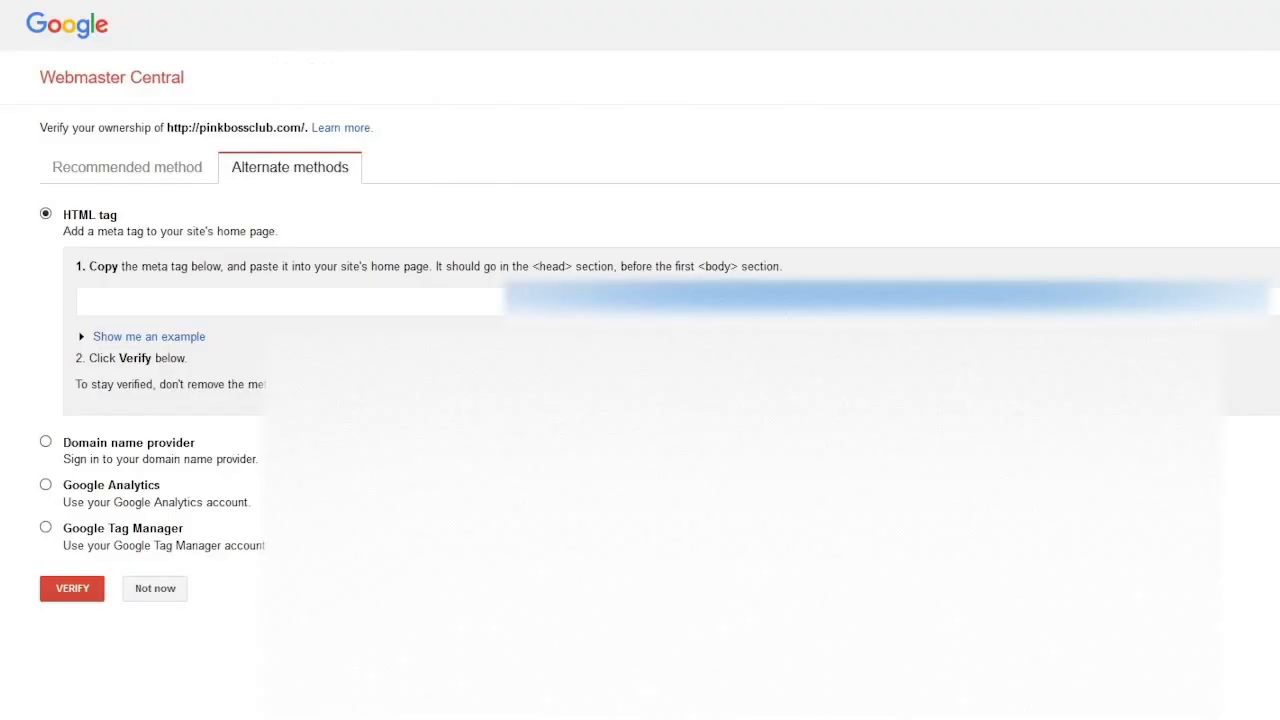
pyautogui.click(66, 592)
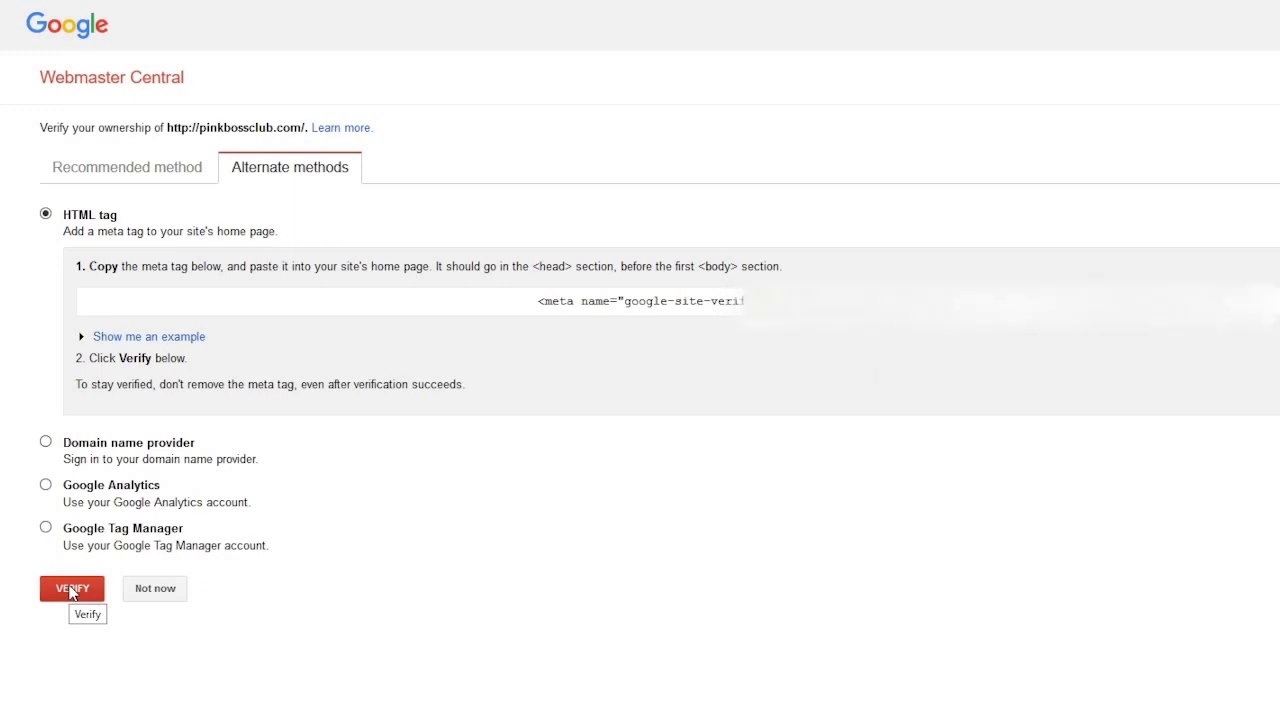
pyautogui.click(70, 590)
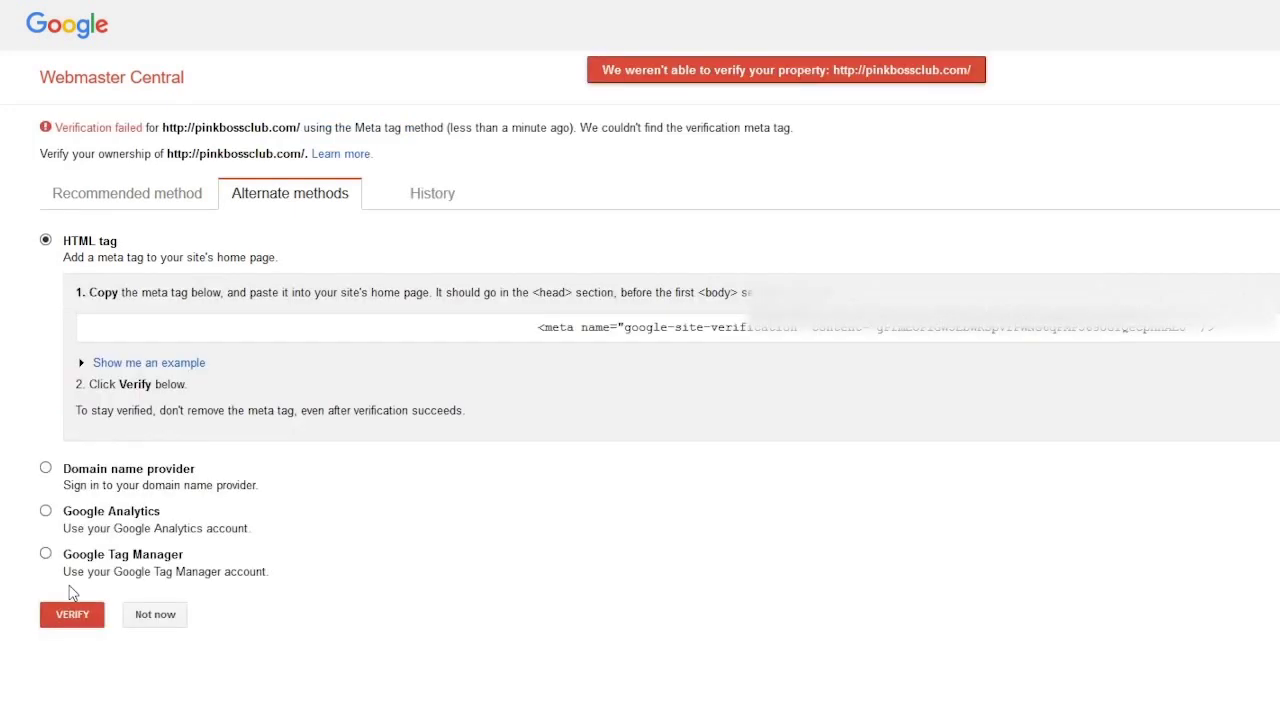
pyautogui.click(51, 649)
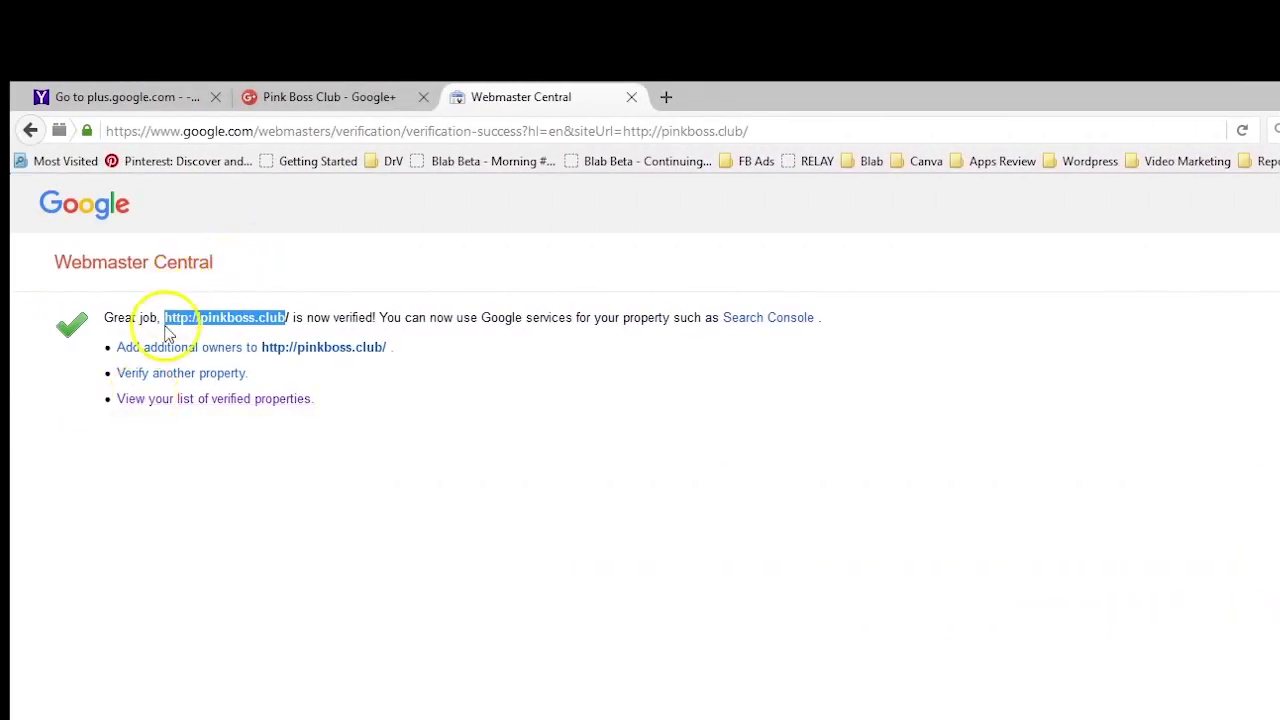
pyautogui.click(273, 322)
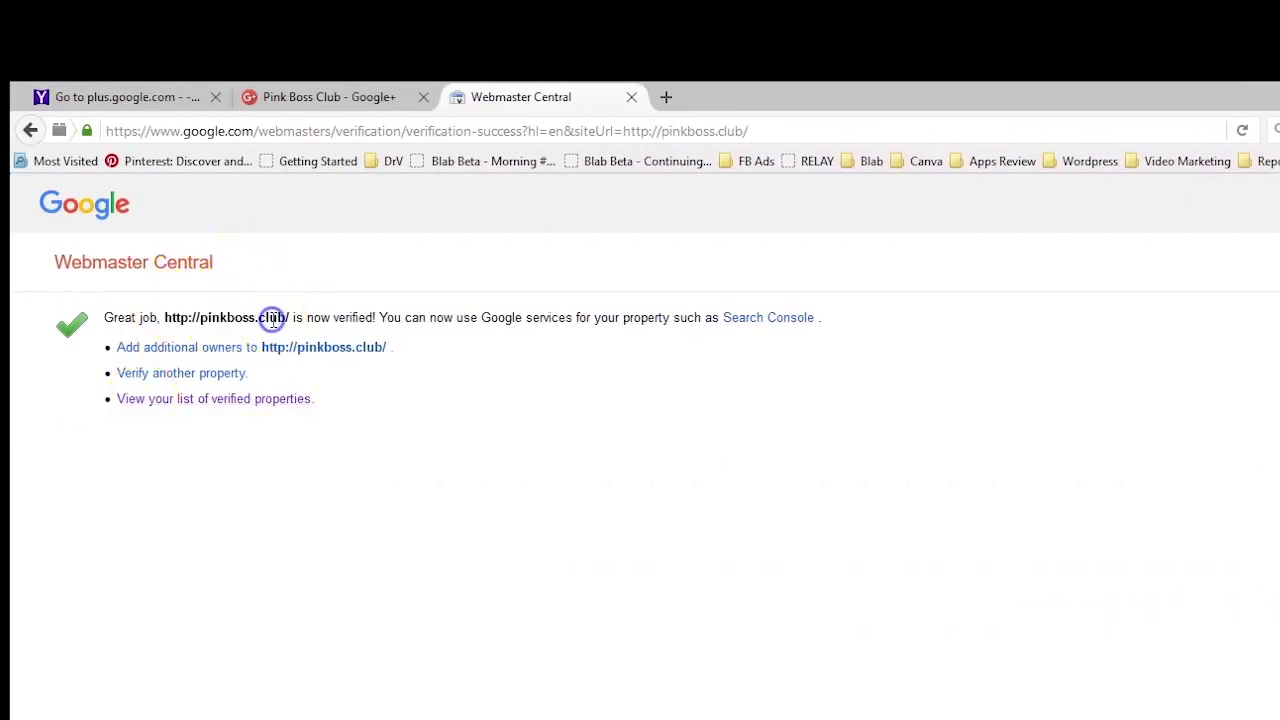